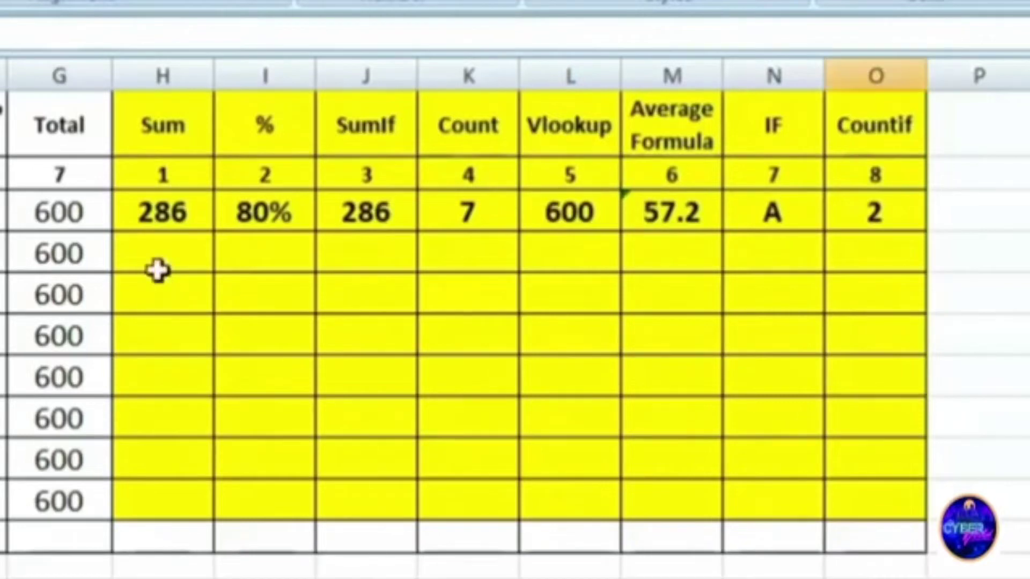
Total the marks in row 4 by entering an AutoSum of B4:F4 in cell H4
left_click(165, 244)
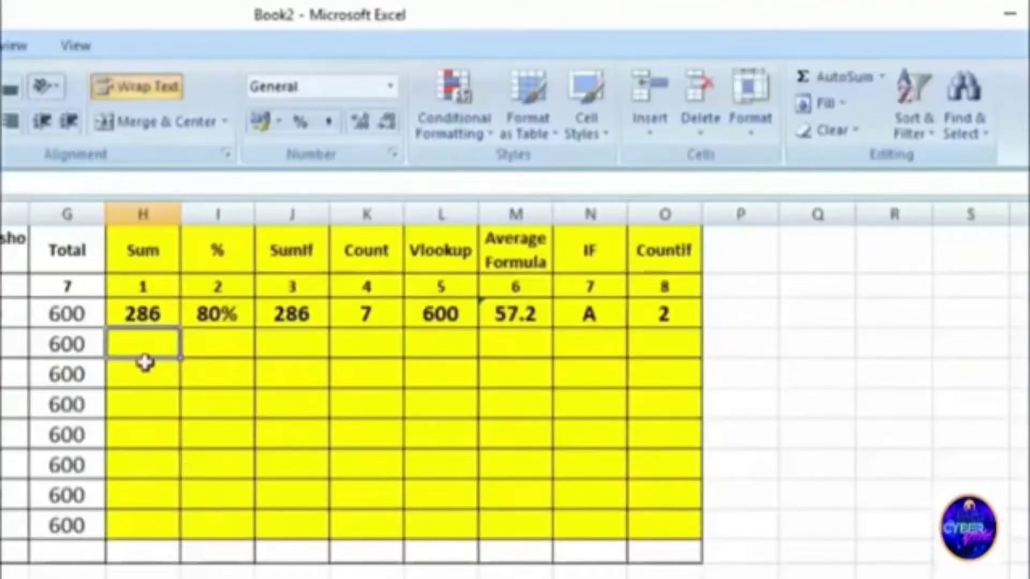
left_click(842, 84)
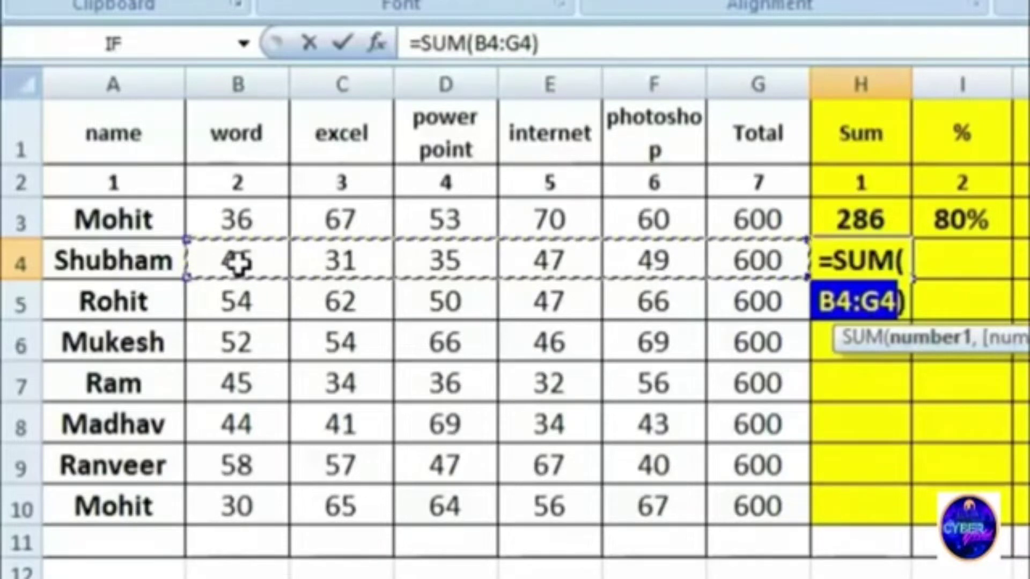
left_click_drag(237, 263, 660, 263)
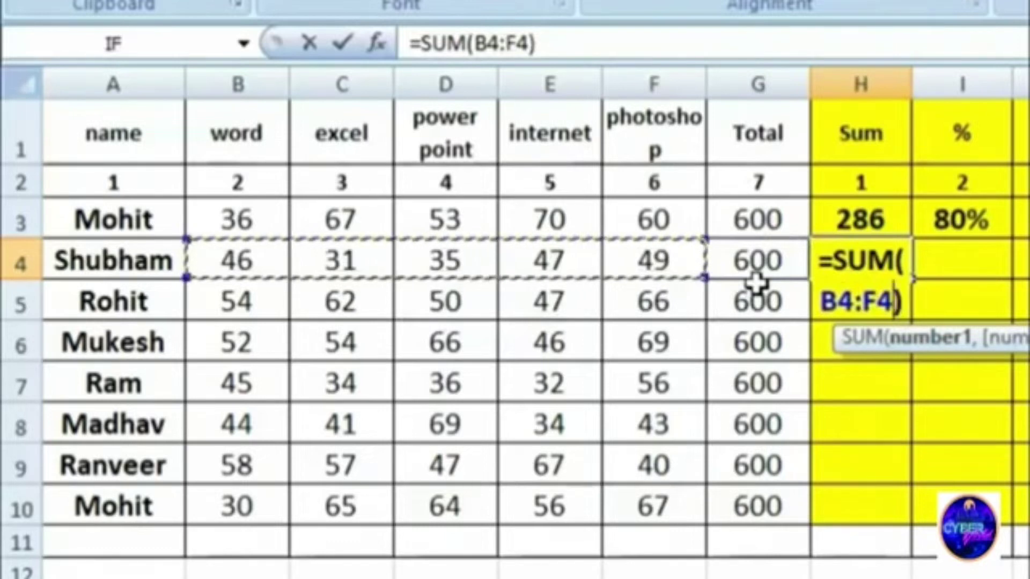
key("Return")
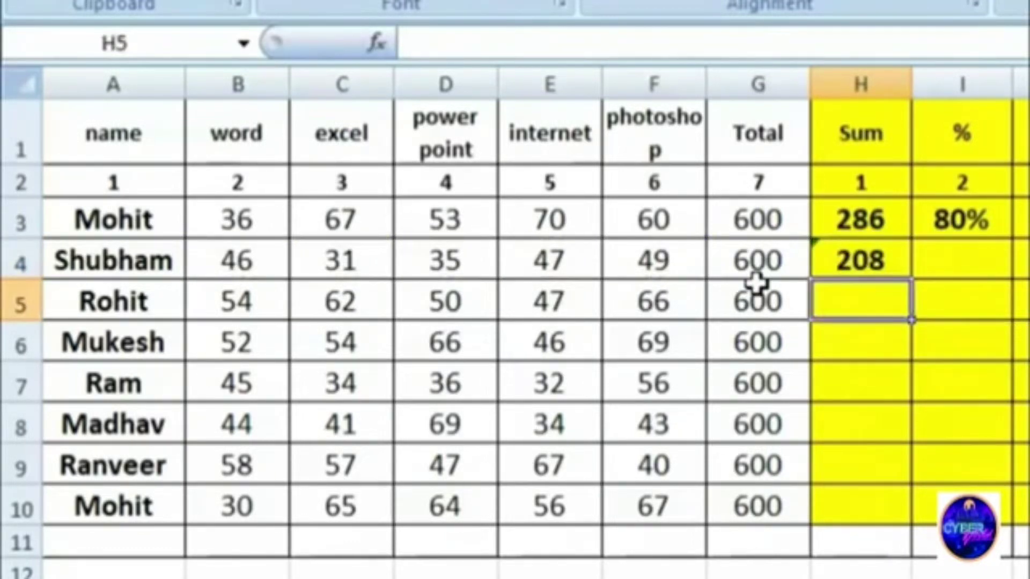
Enter the formula =sum(b5:f5) in cell H5 to total the marks in row 5
type("=")
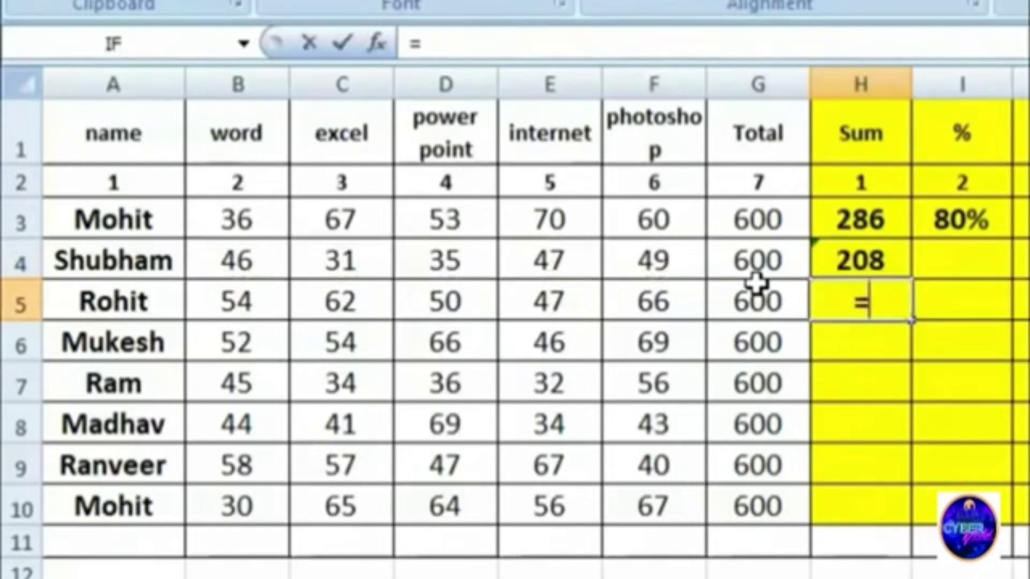
type("sum(")
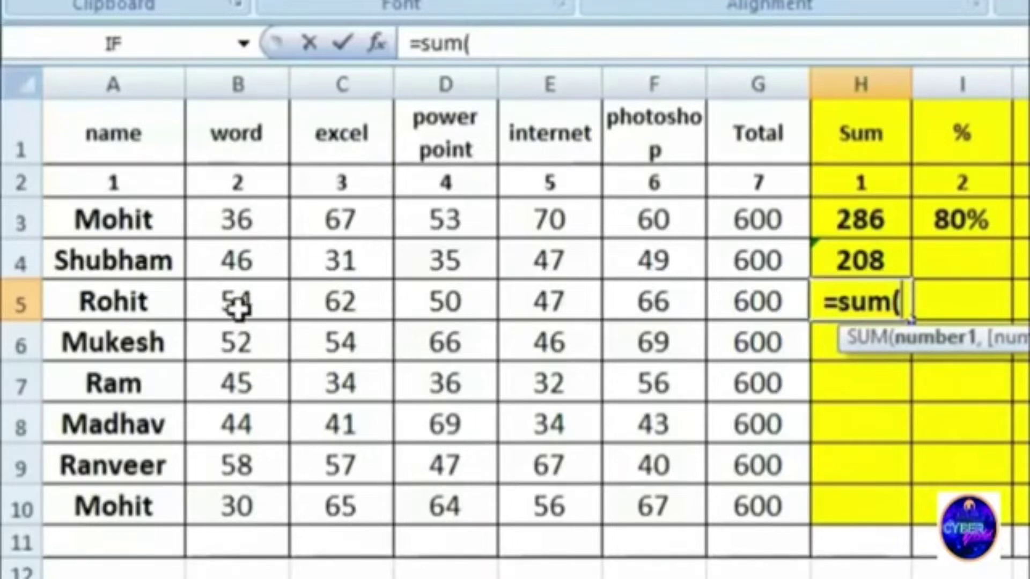
type("b")
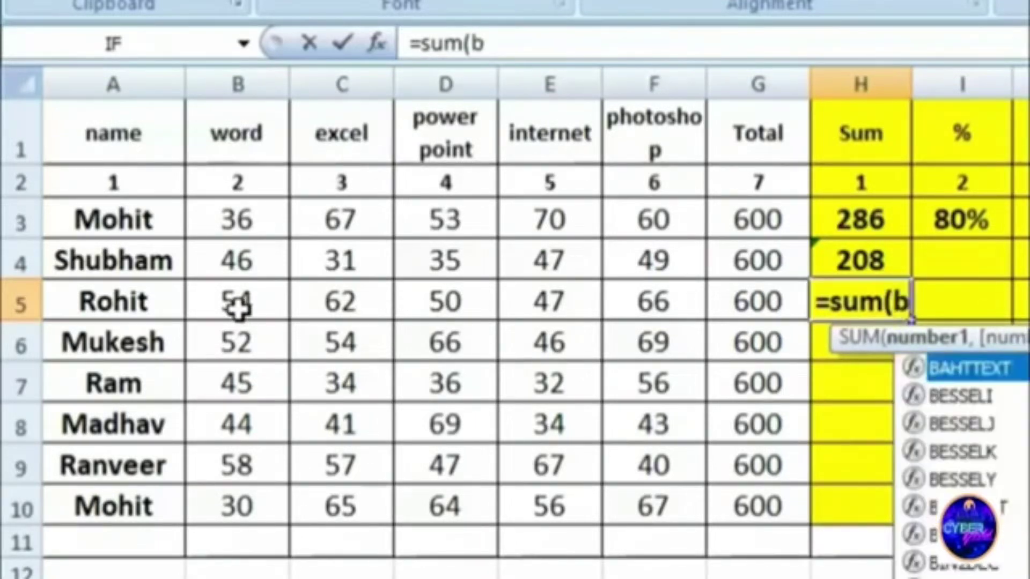
type("5:")
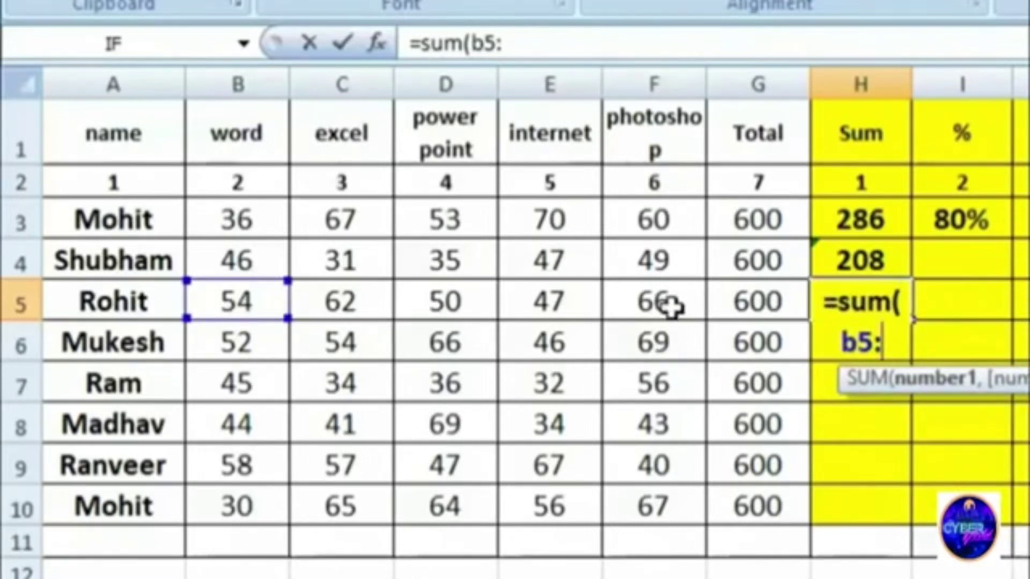
type("f5)")
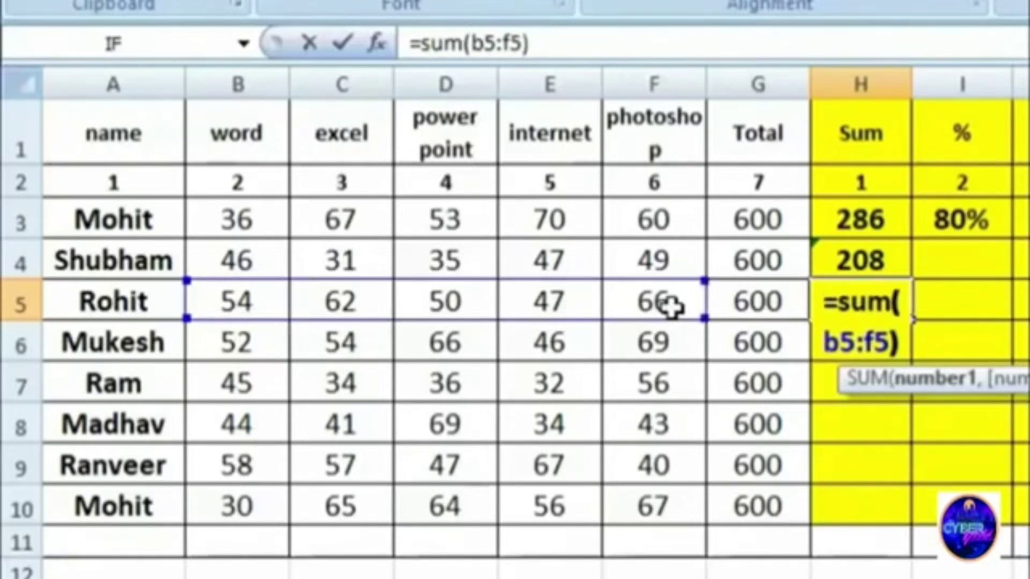
key("Return")
key("Up")
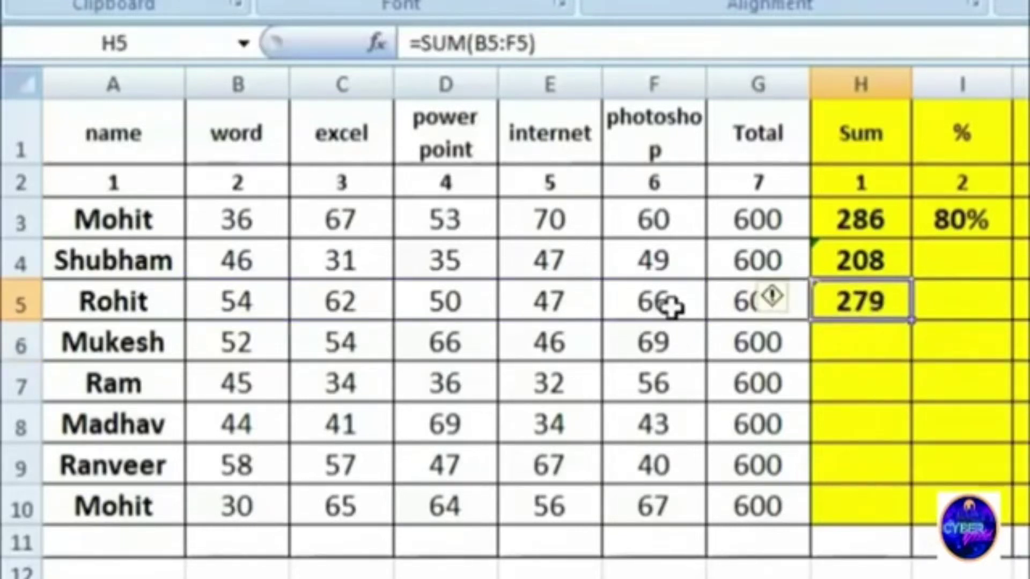
Add individual marks of row 6 in cell H6 with the formula =B6+C6+E6+F6
key("Down")
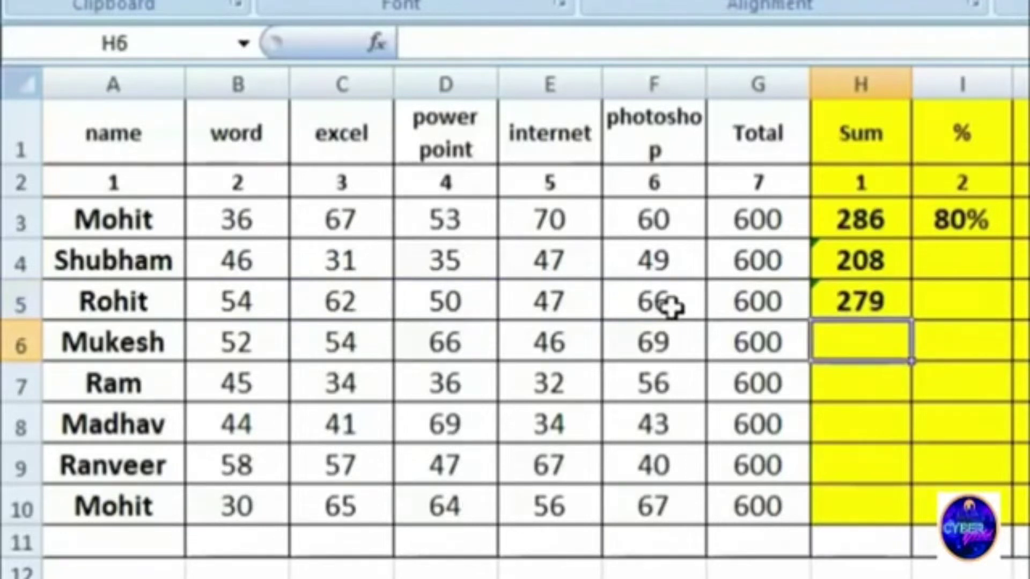
type("=")
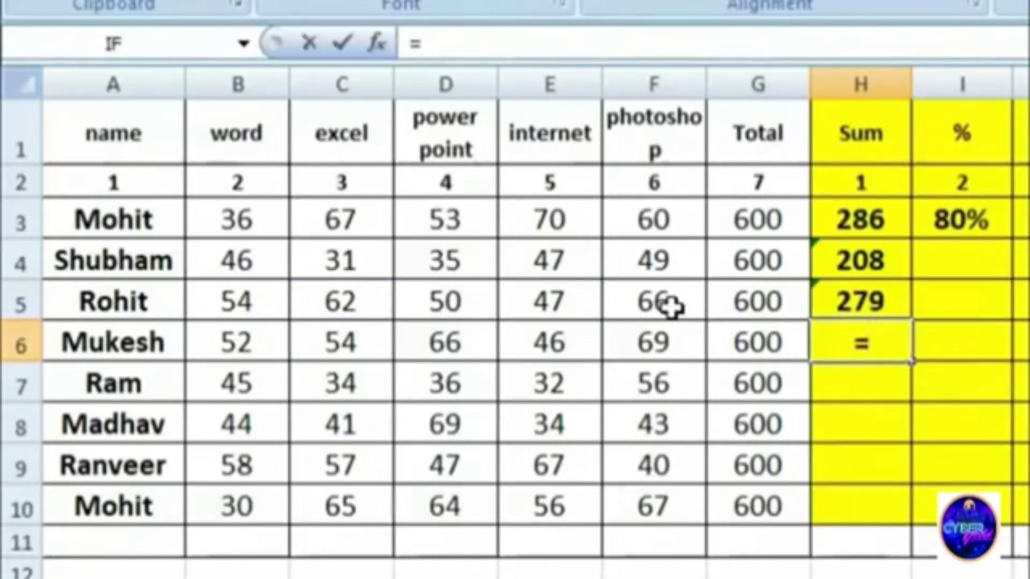
left_click(244, 343)
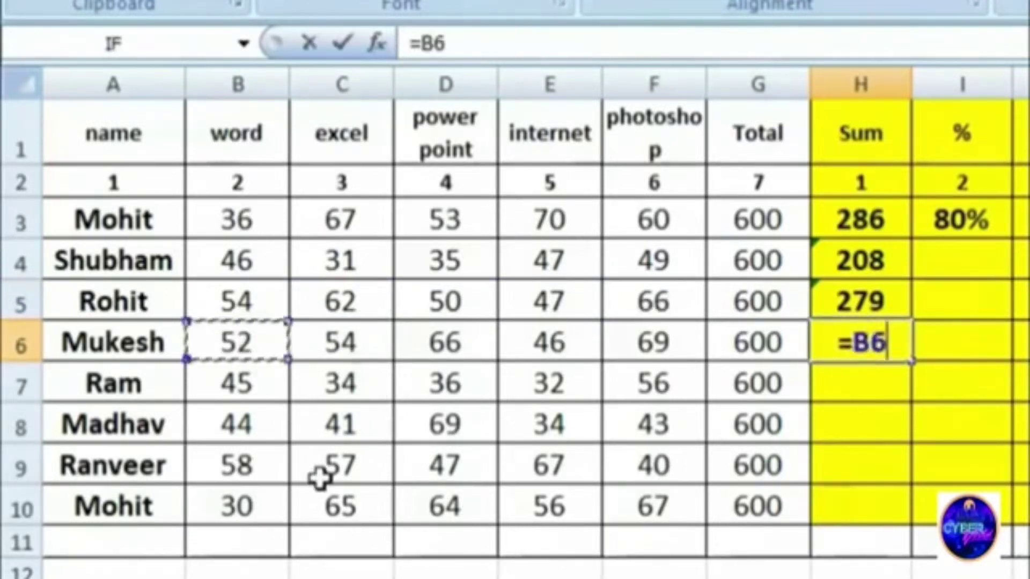
type("+")
left_click(345, 341)
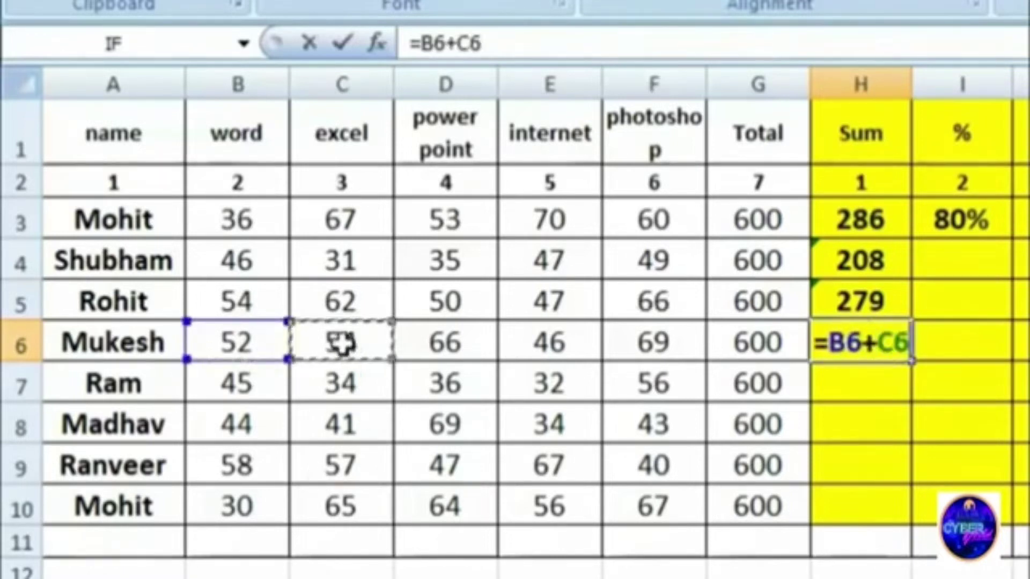
type("+")
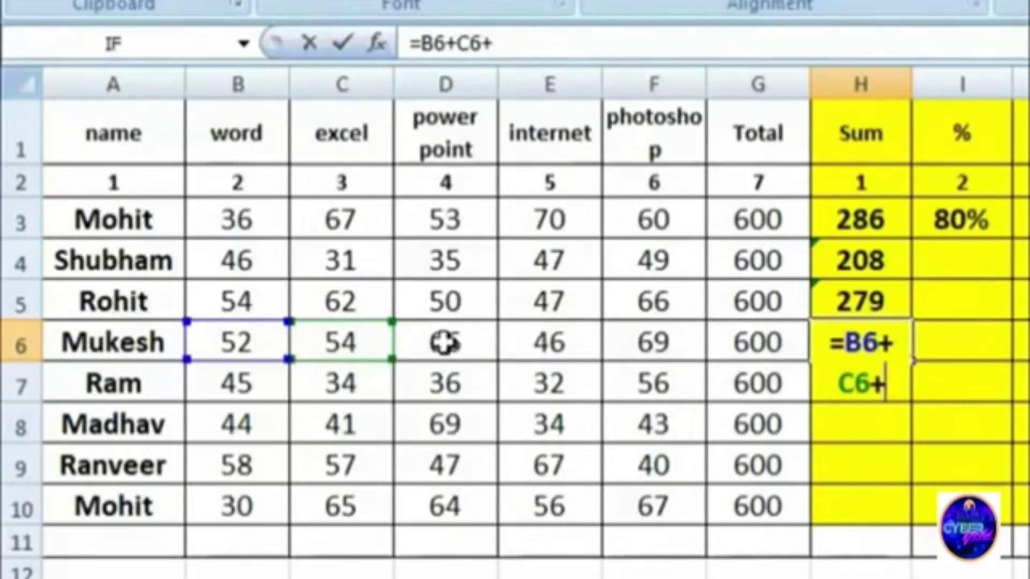
left_click(558, 343)
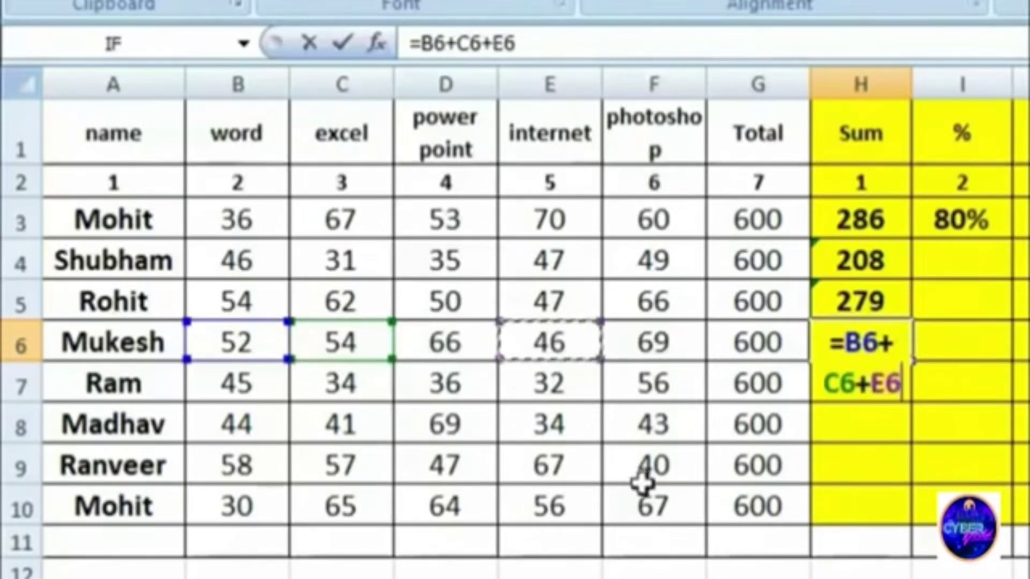
type("+")
left_click(676, 345)
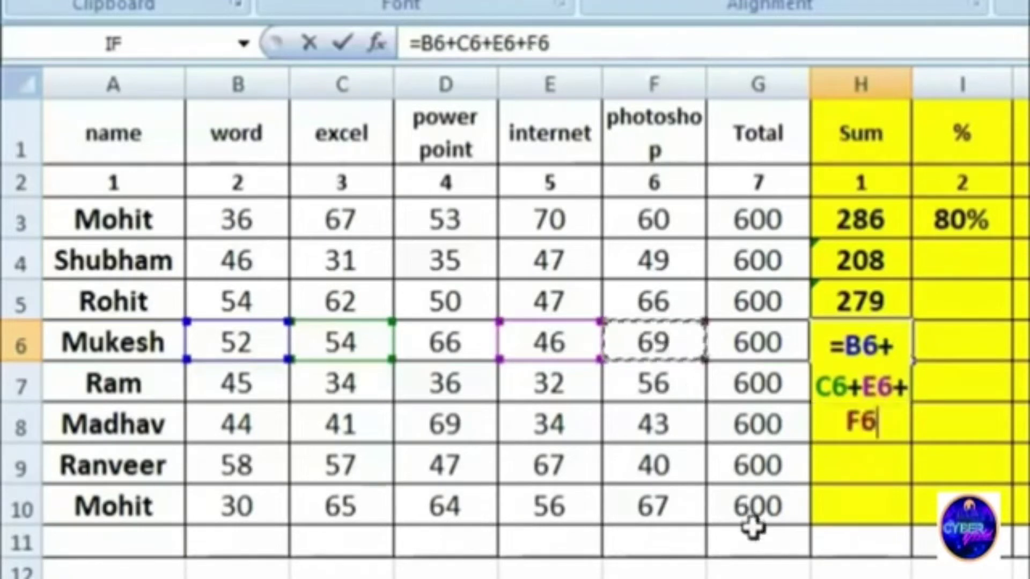
key("Return")
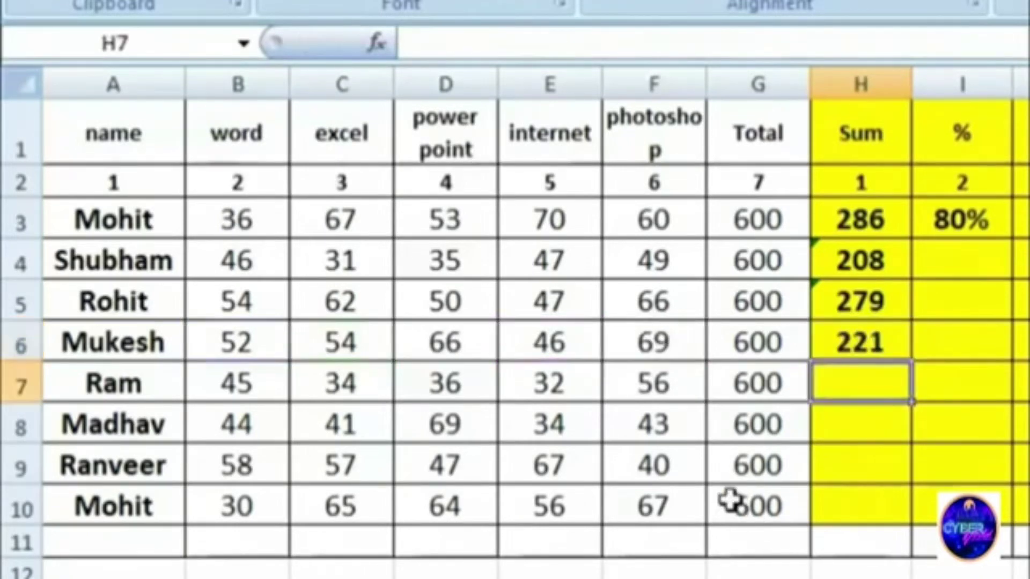
Check the Sum column entries in H6, H4 and H8 and the internet mark in E6
left_click(858, 333)
left_click(542, 340)
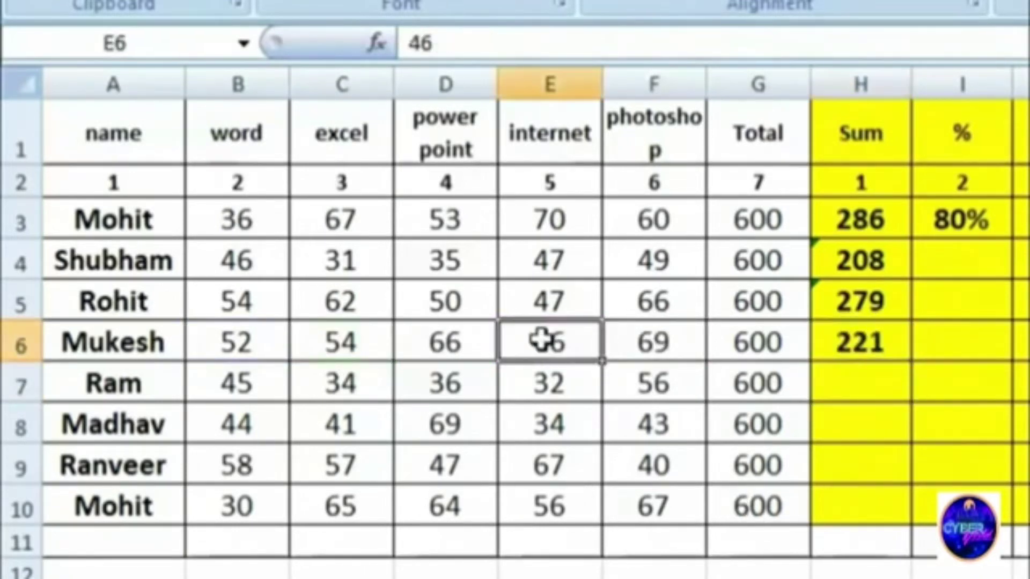
left_click(870, 345)
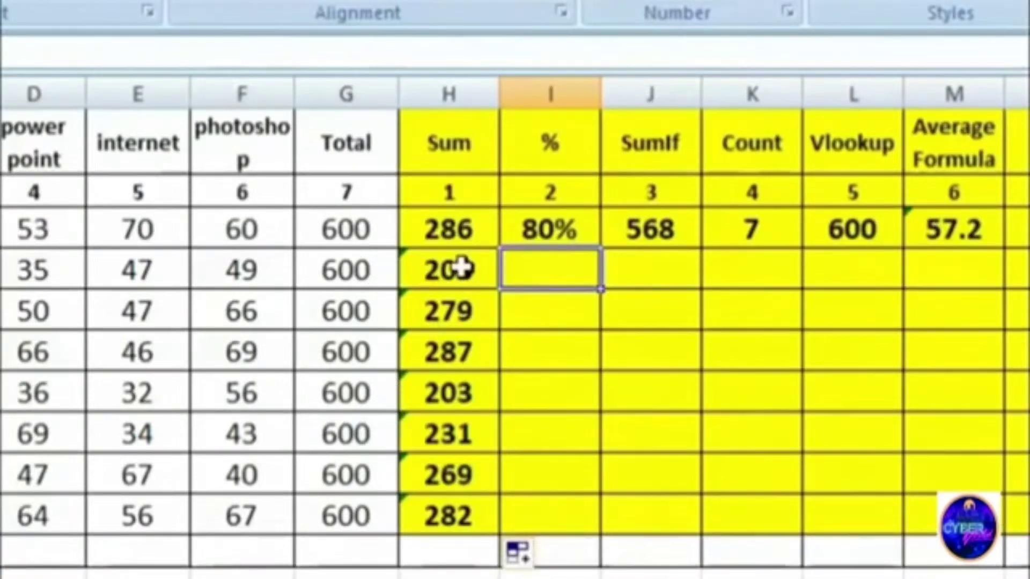
left_click(463, 267)
left_click(466, 432)
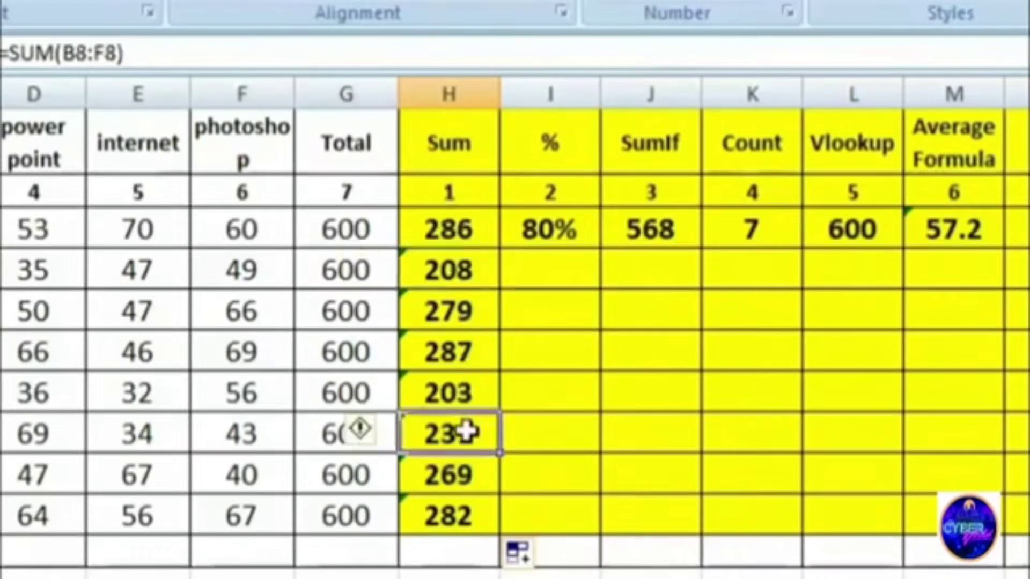
Calculate the percentage for row 4 in cell I4 with the formula =H4*100/G4
left_click(543, 262)
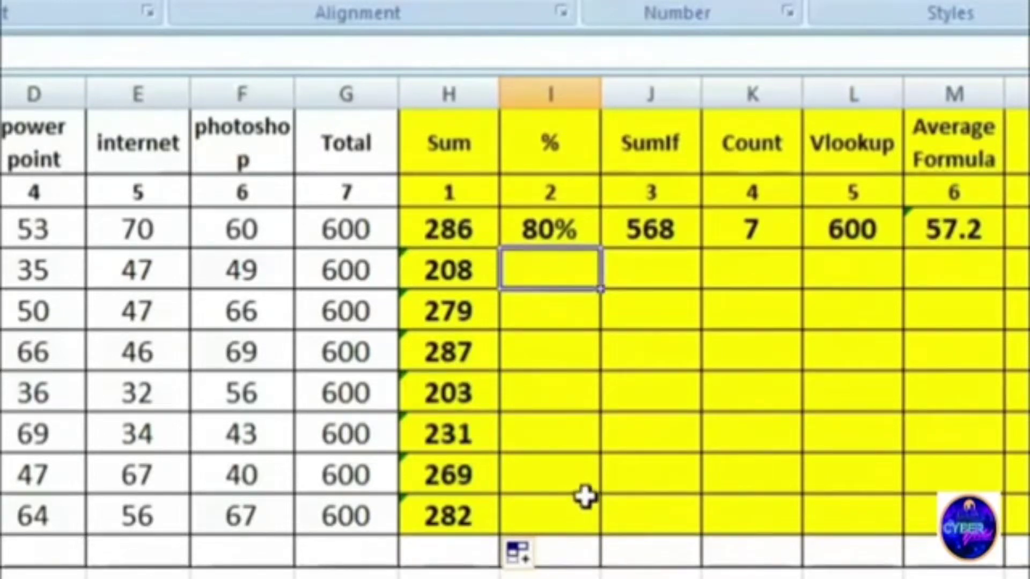
type("=")
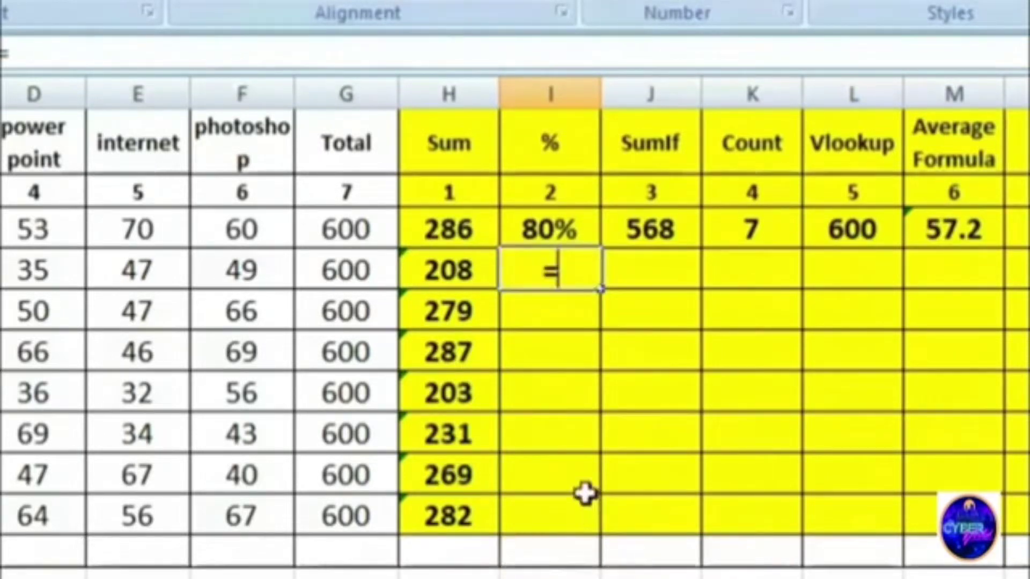
left_click(448, 272)
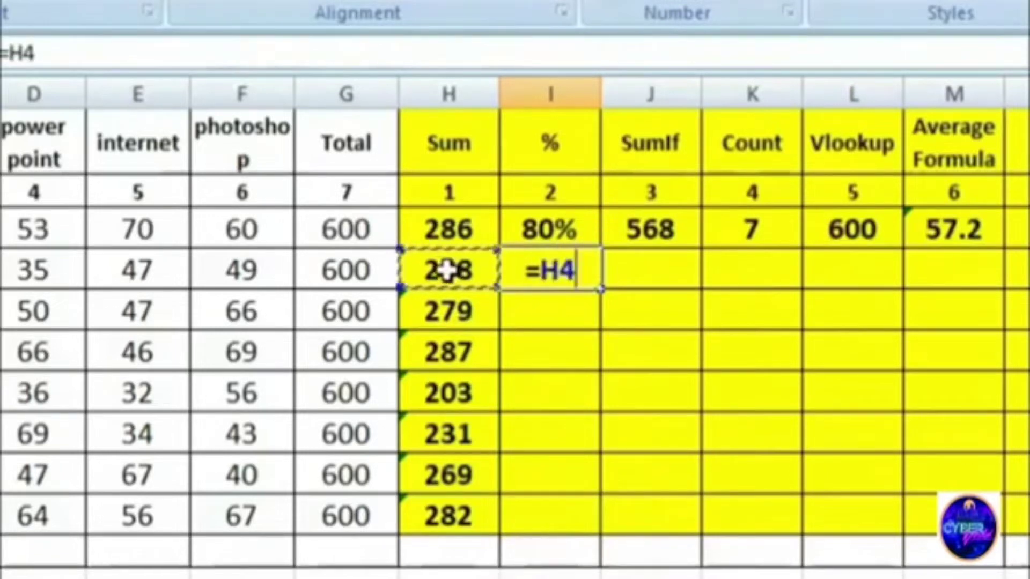
type("*")
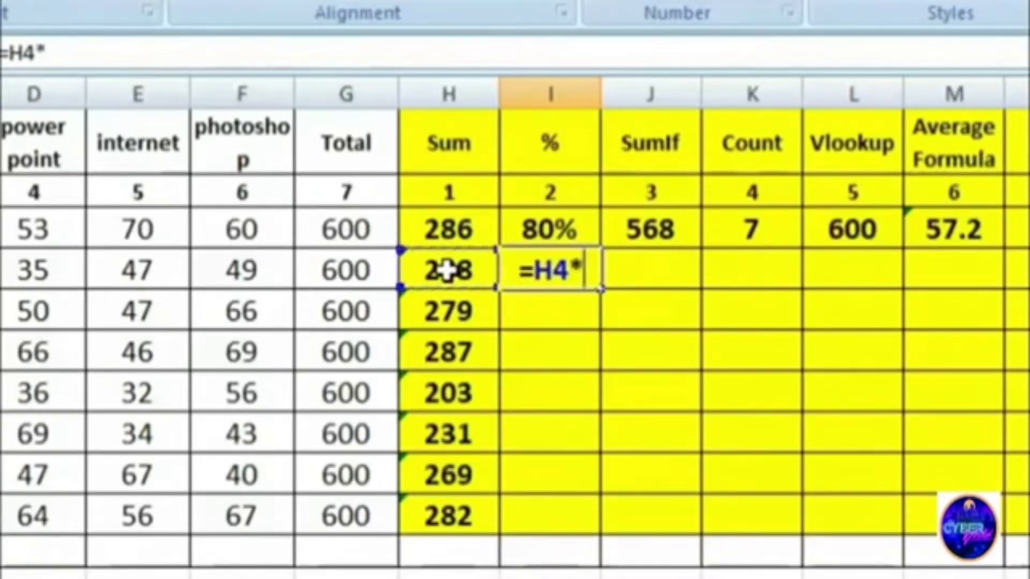
type("100")
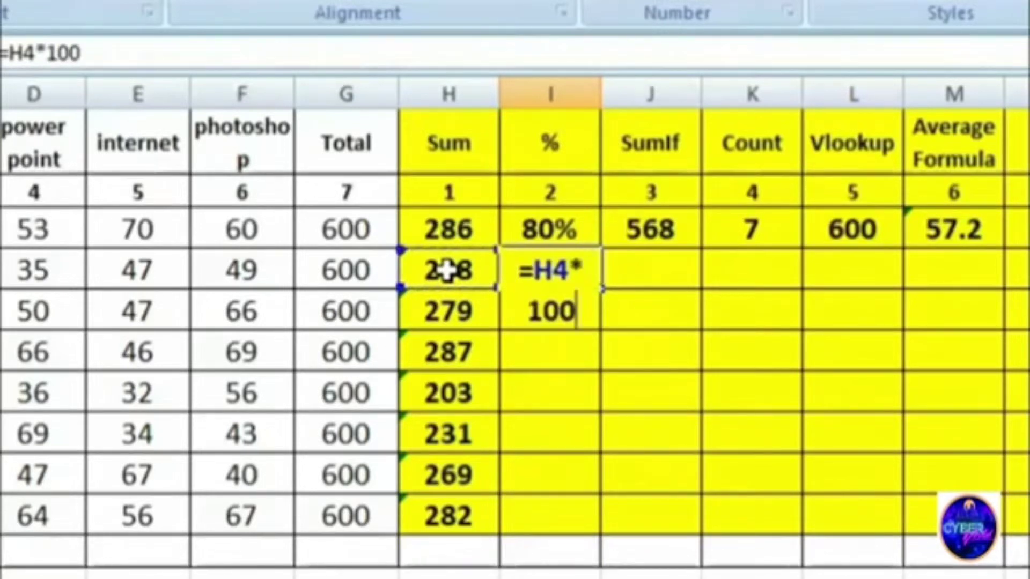
type("/")
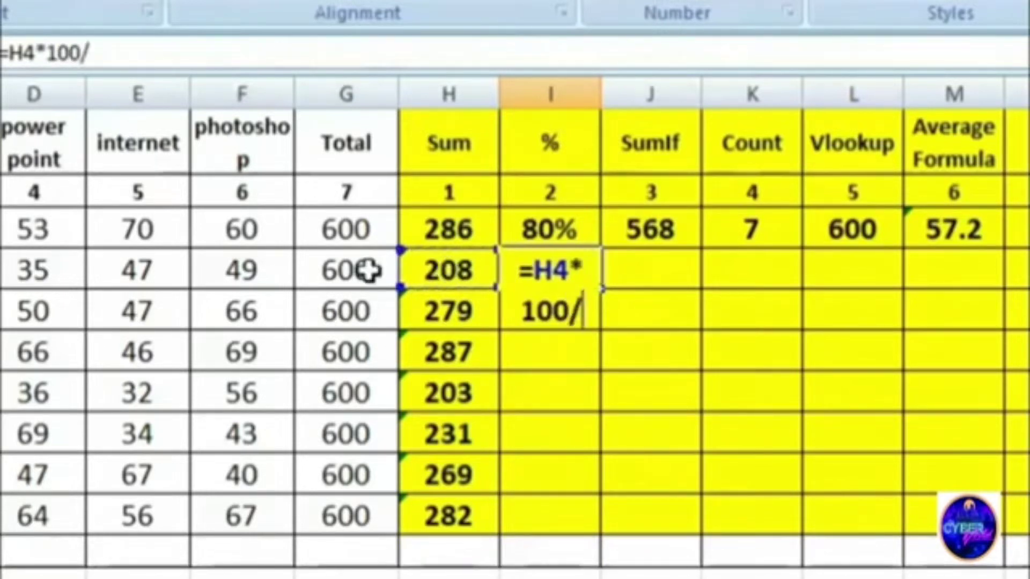
left_click(330, 284)
key("Return")
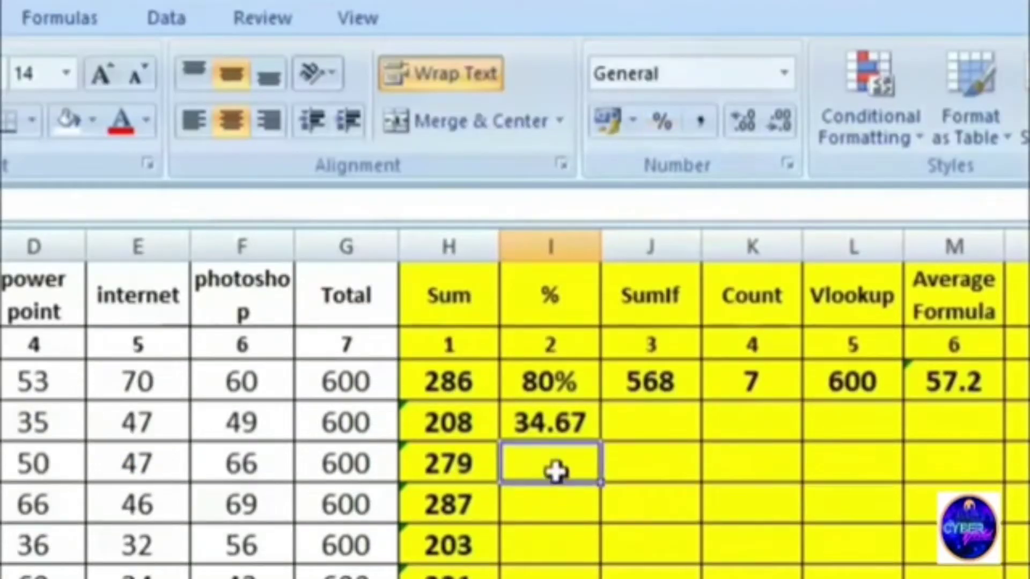
Format cell I5 as Percentage and enter the formula =H5/G5 in it
left_click(661, 119)
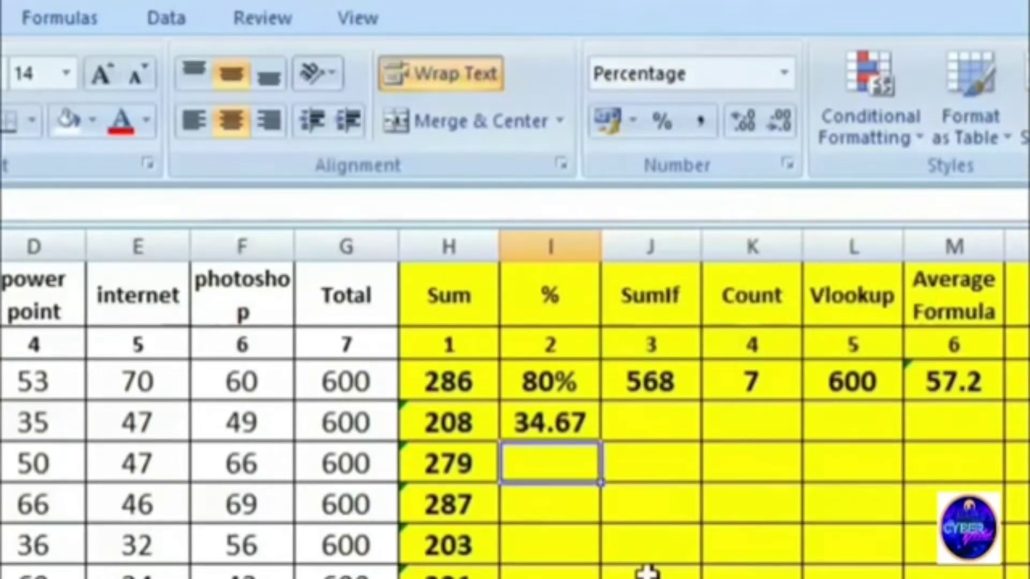
type("=")
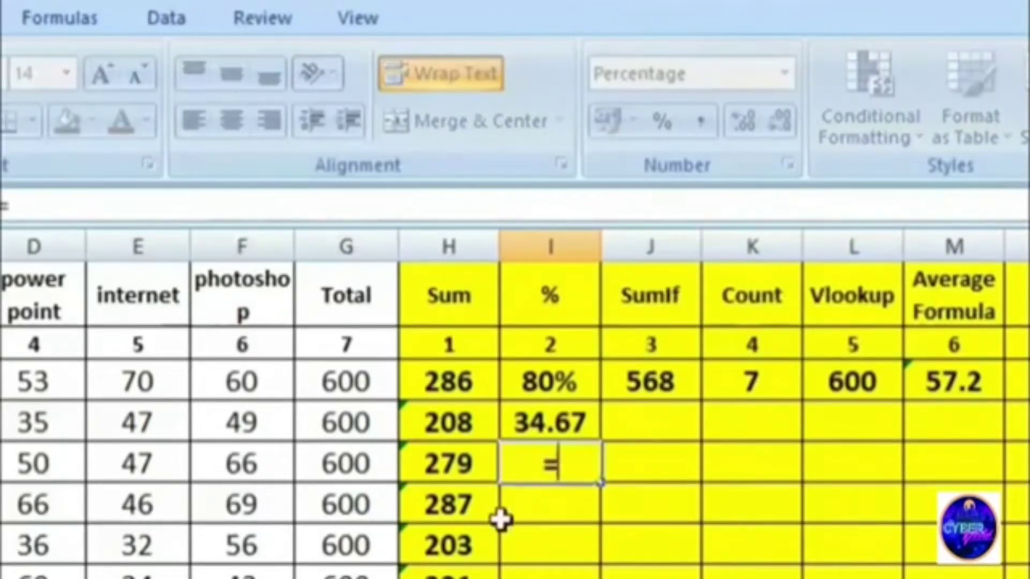
left_click(463, 466)
type("/")
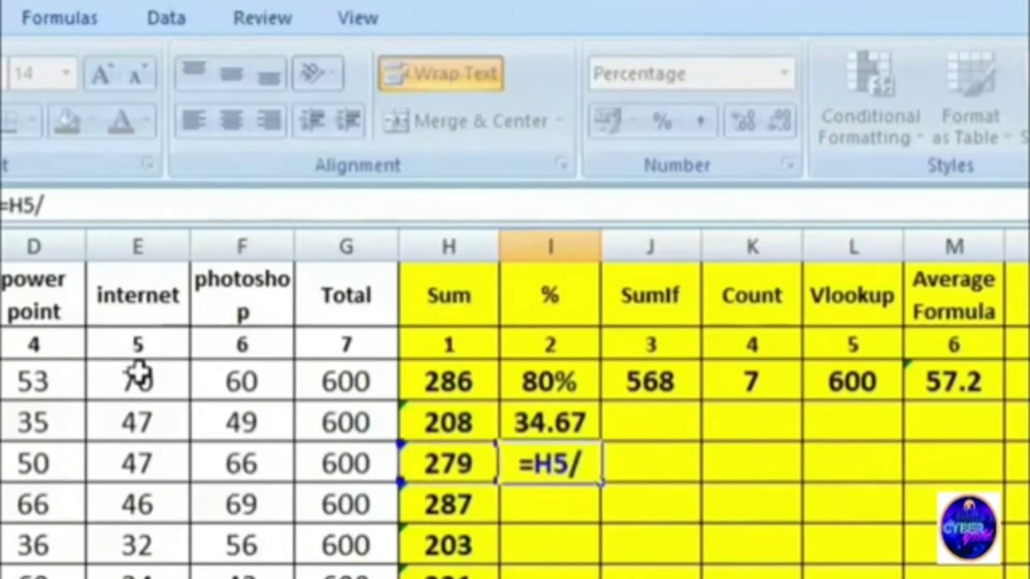
left_click(369, 475)
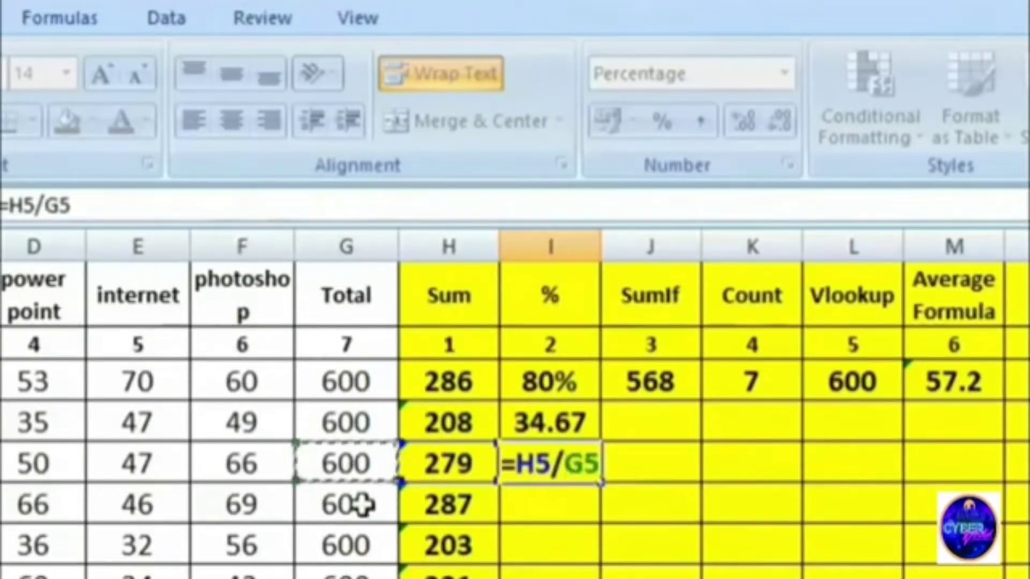
key("Return")
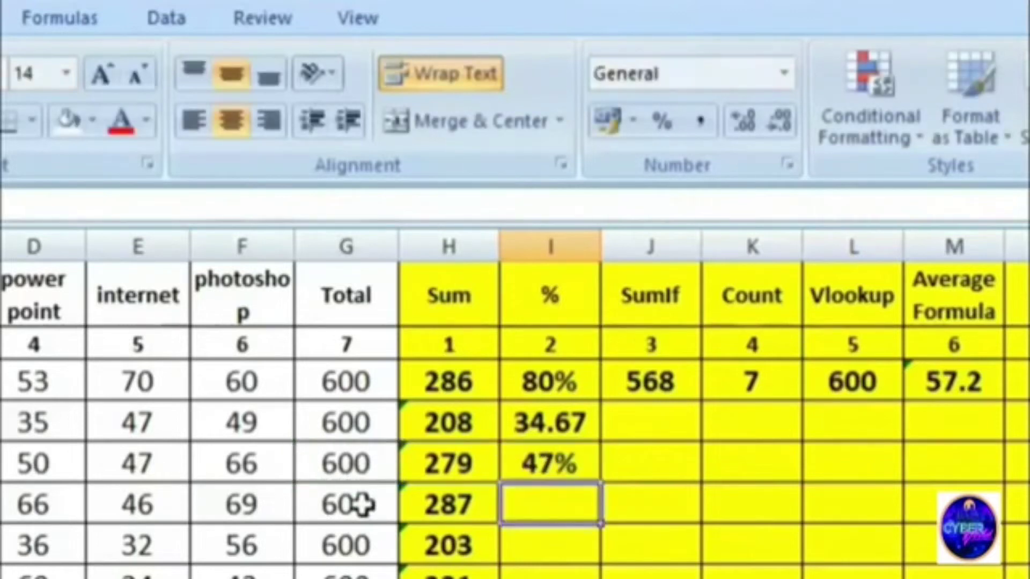
Compare the two percentage formulas in cells I4 and I5
key("Up")
key("Up")
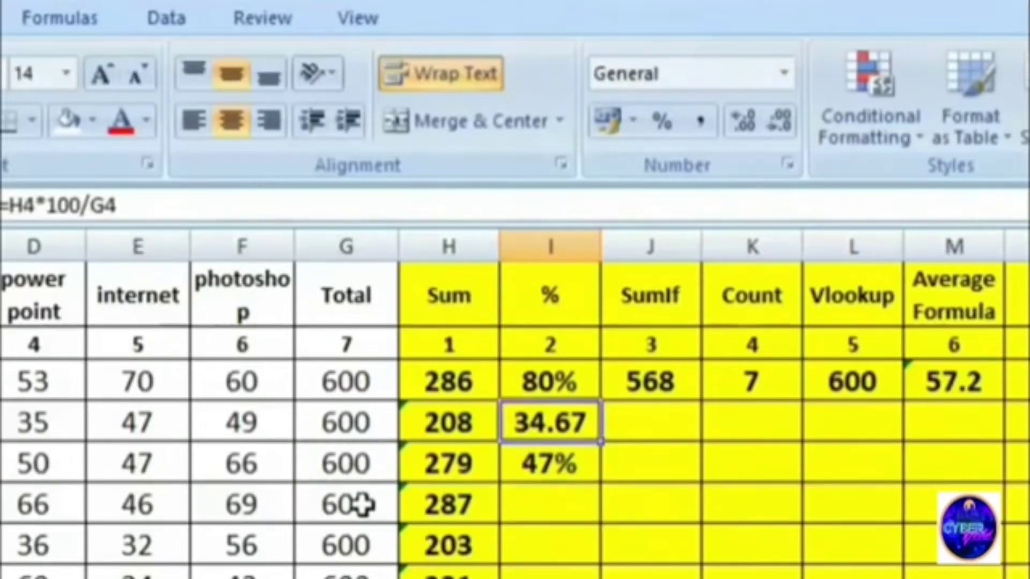
key("Down")
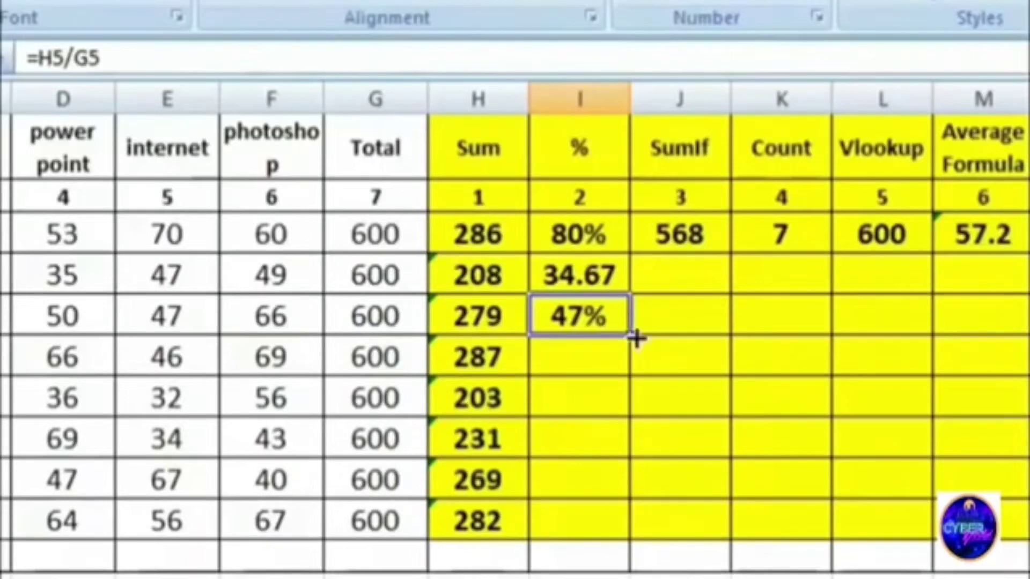
Fill the percentage formula from cell I5 down through I10
left_click_drag(628, 335, 635, 518)
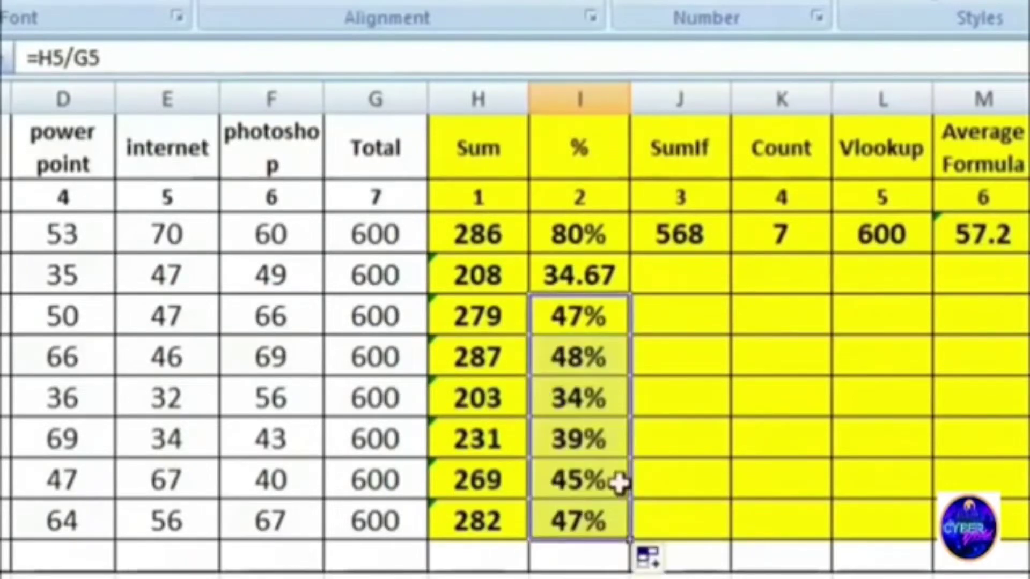
left_click(635, 357)
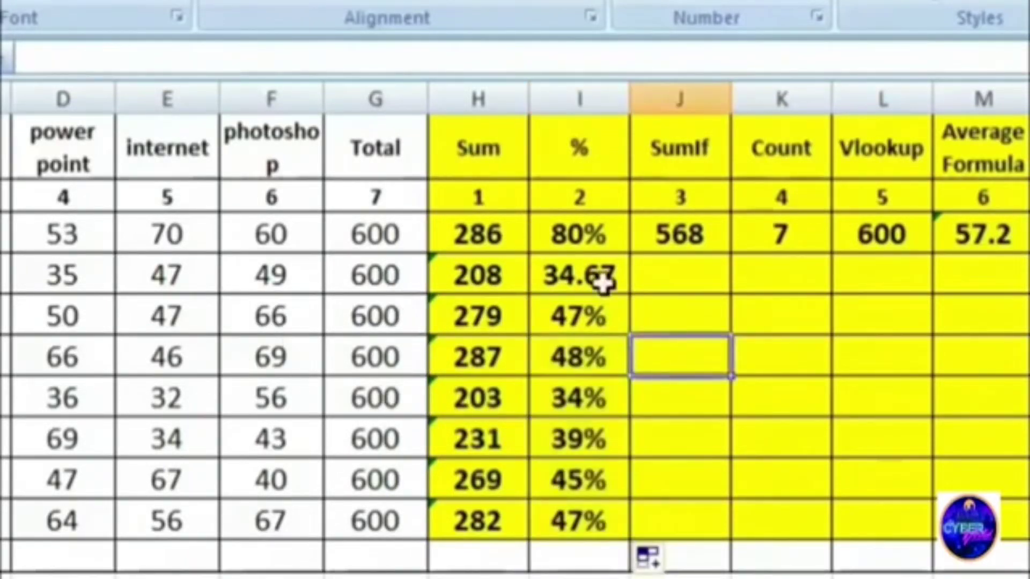
Enter a SUMIF formula in J4 with range A3:A10, the student's name from A3 as quoted criteria, and sum range H3:H10
key("Up")
key("Up")
key("Up")
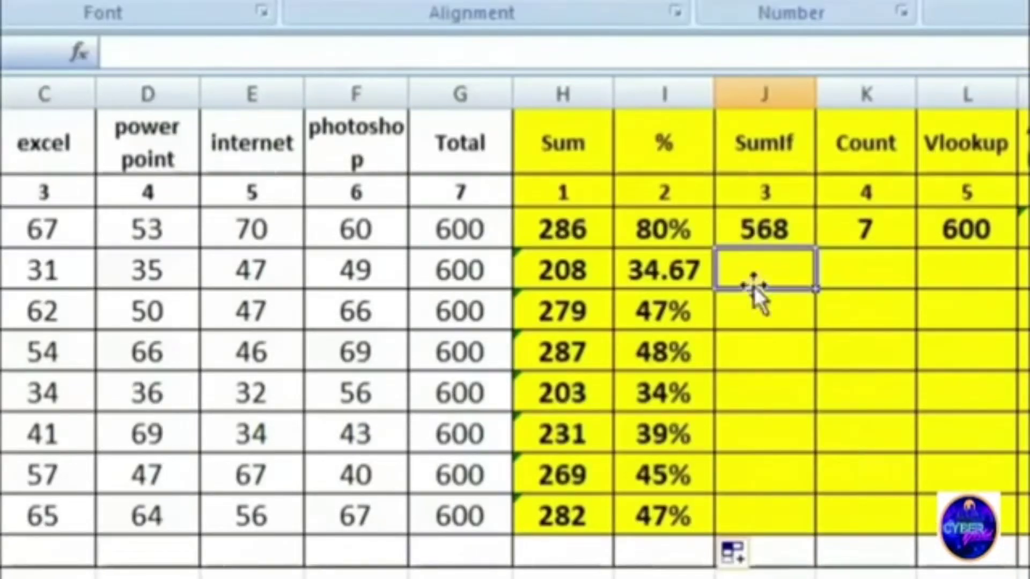
type("=")
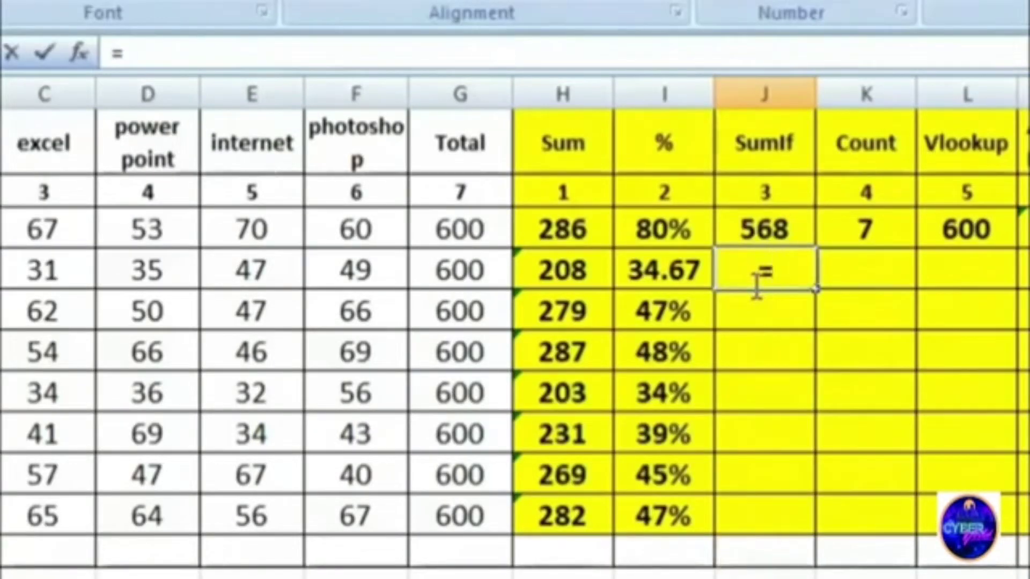
type("sumif")
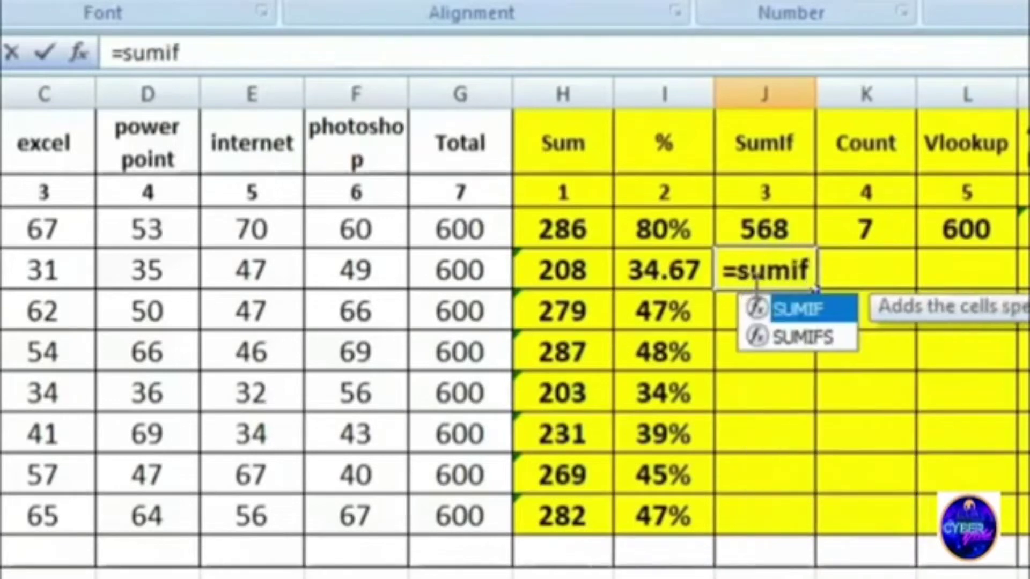
type("(")
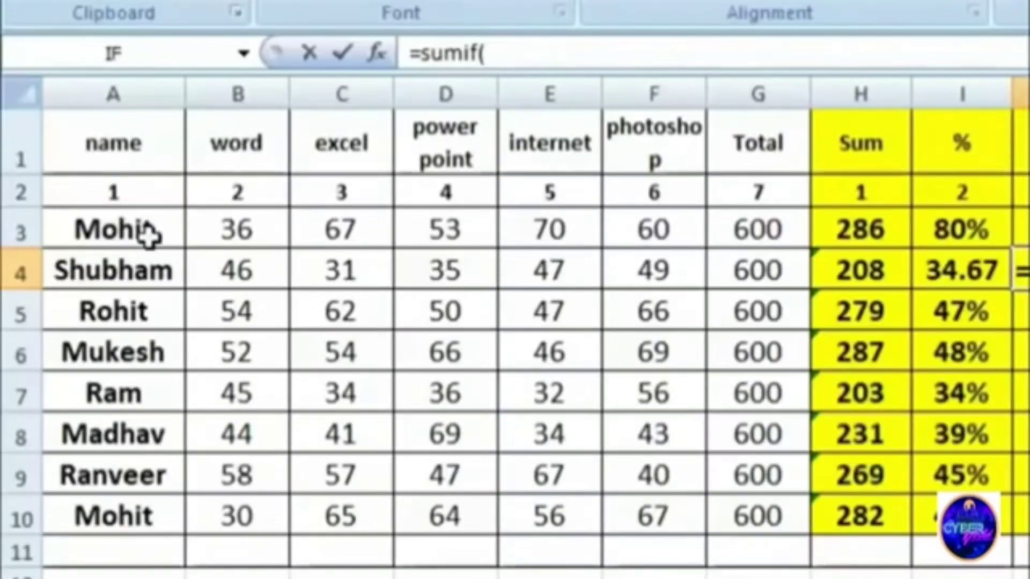
left_click_drag(143, 230, 149, 515)
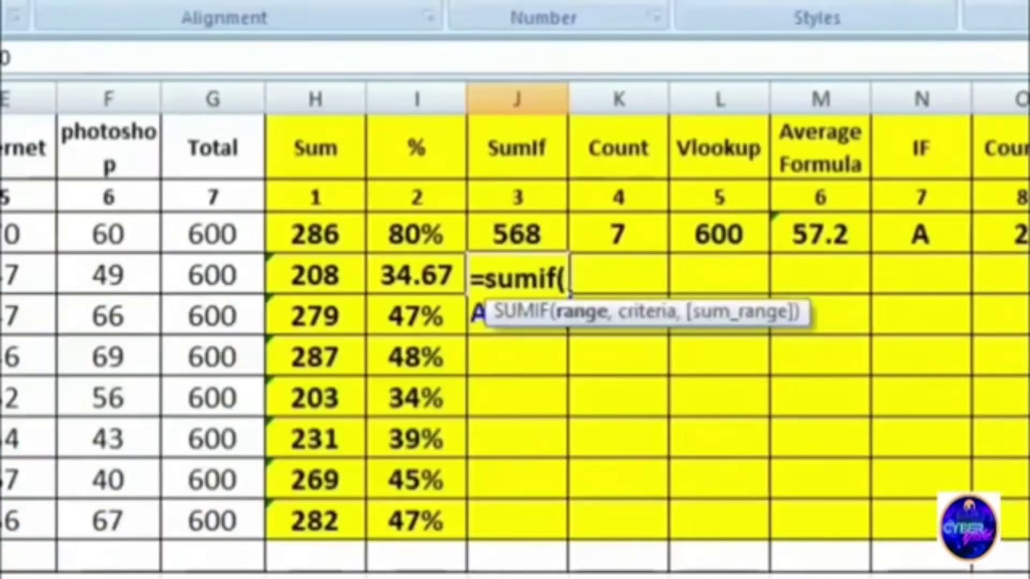
type(",")
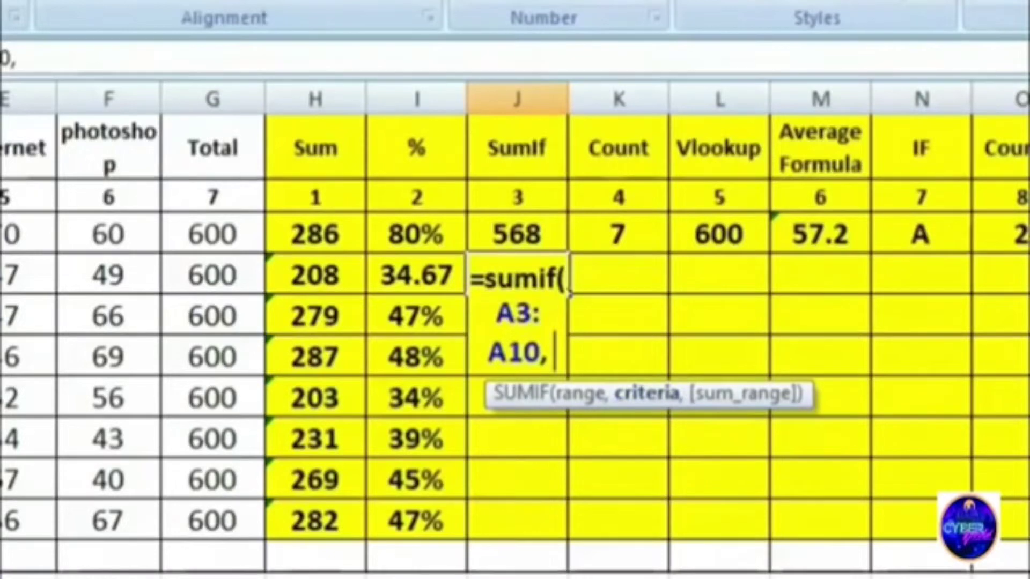
type("\"")
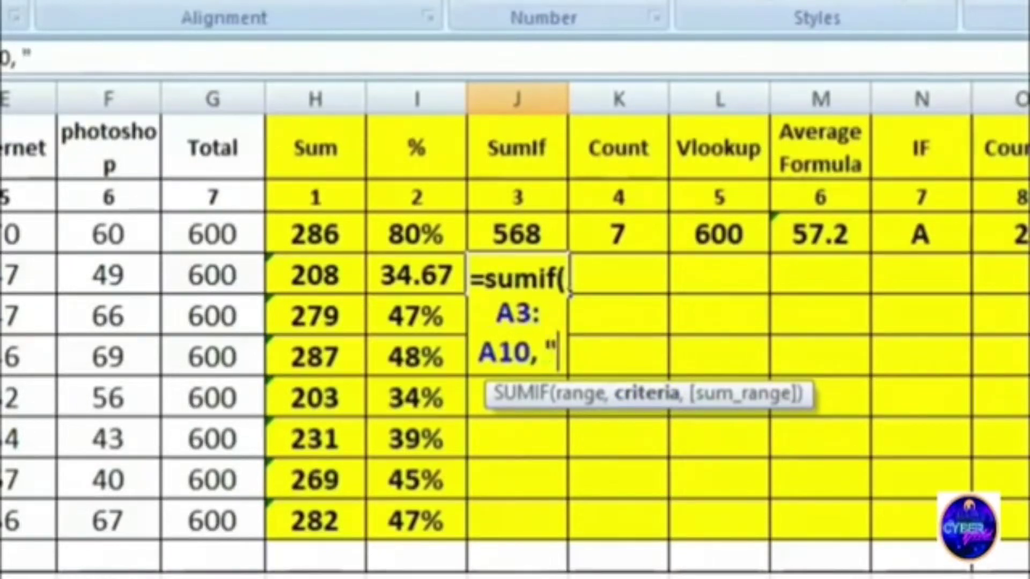
type("Mohit")
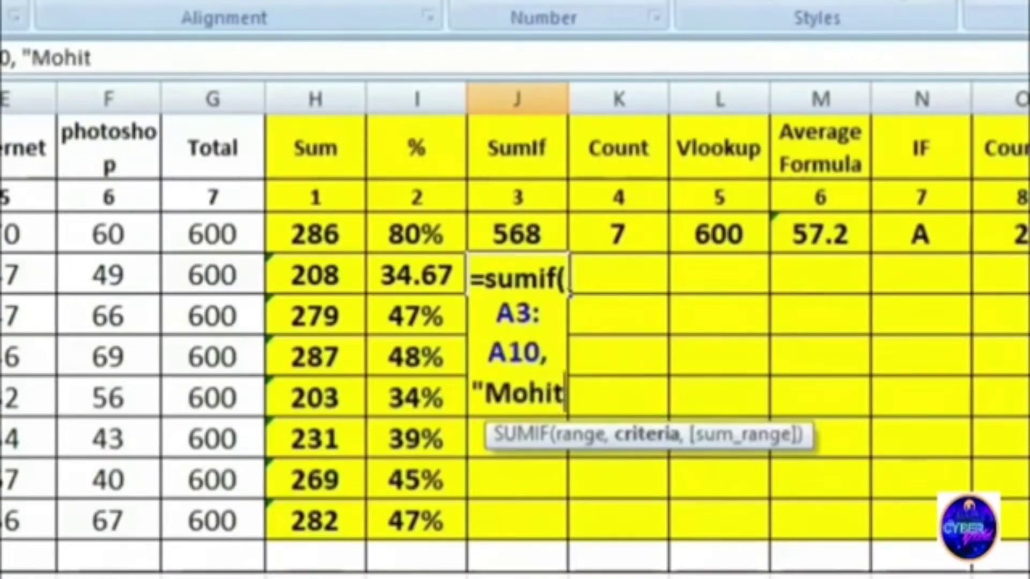
type("\", H3")
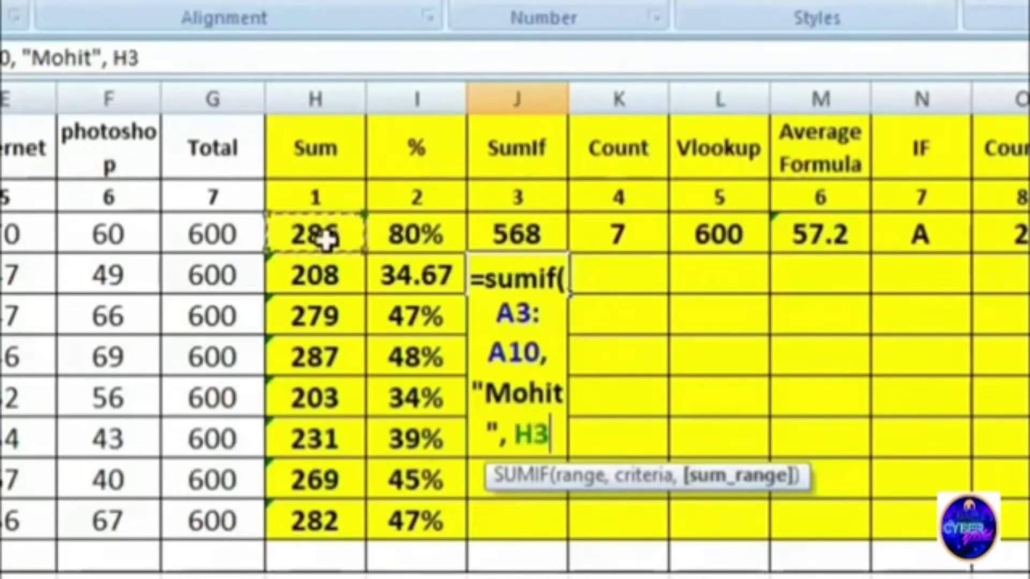
left_click_drag(328, 242, 340, 526)
type(")")
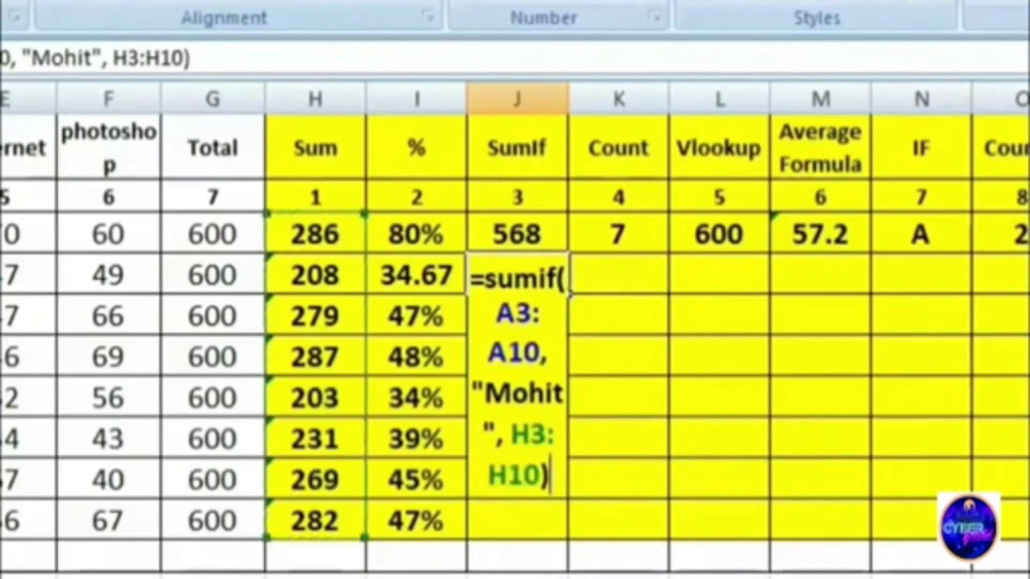
key("Return")
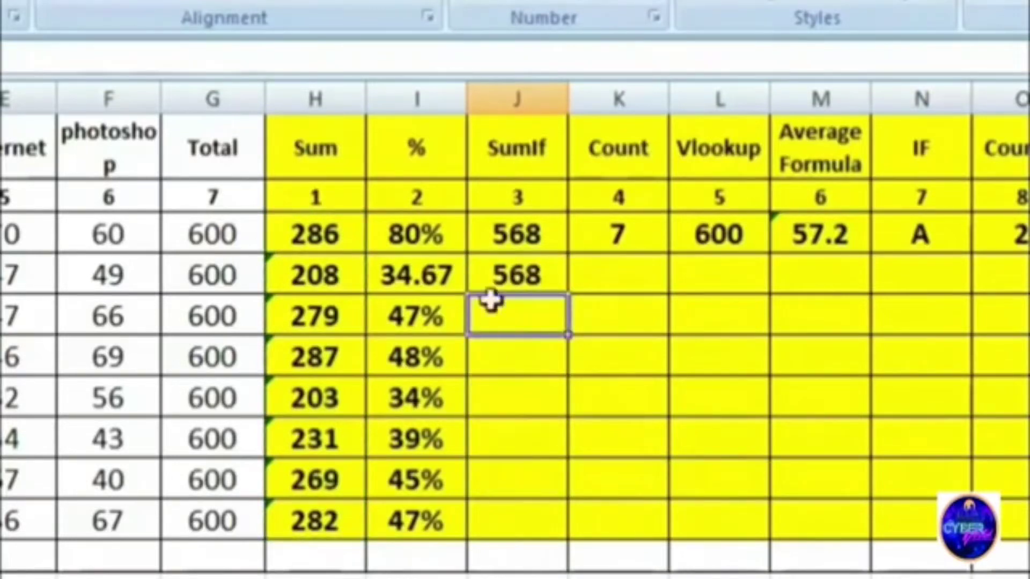
left_click(515, 269)
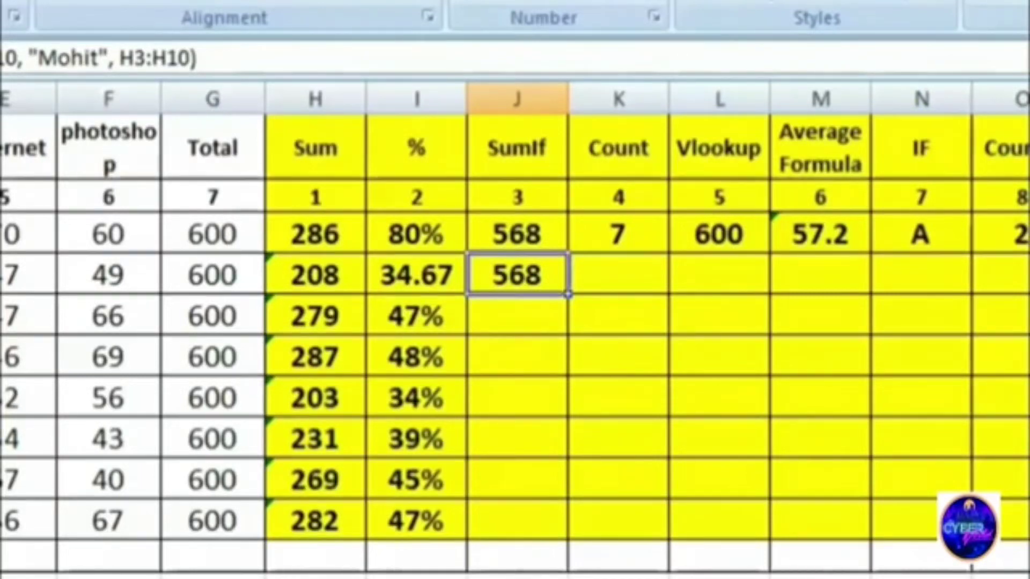
Count the numeric entries of row 4 in cell K4 with the formula =COUNT(A4:G4)
left_click(618, 275)
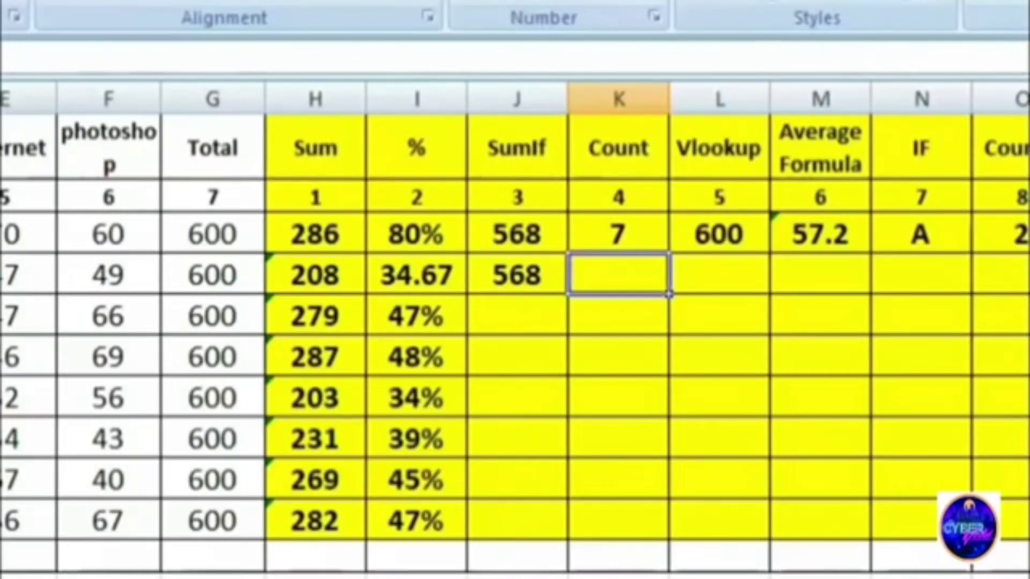
type("=co")
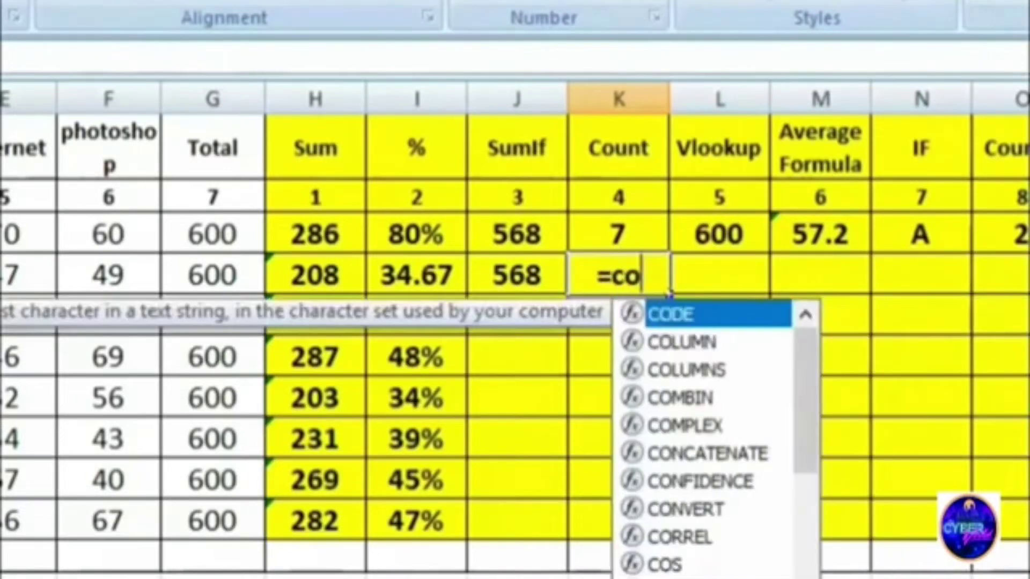
type("unt")
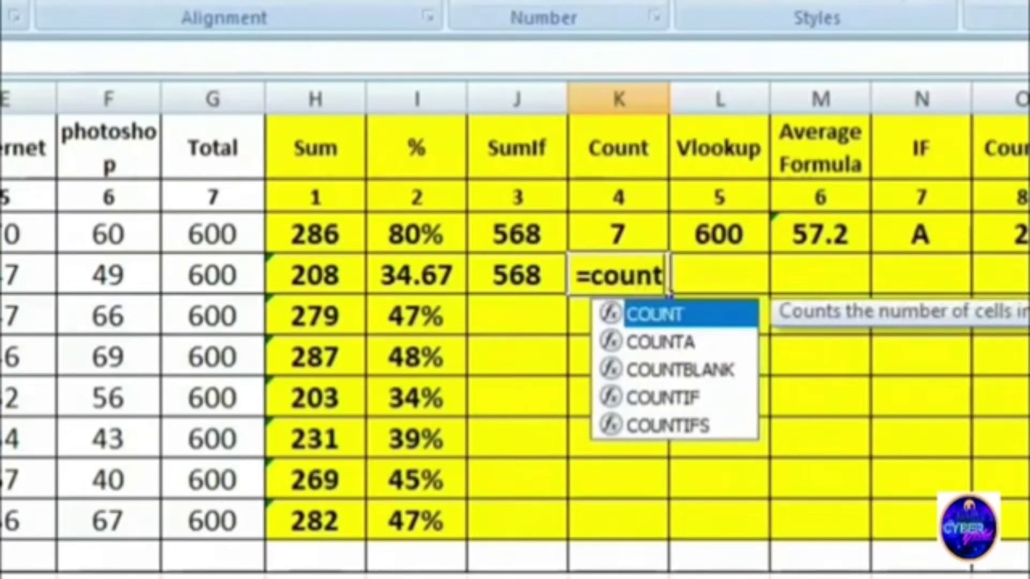
type("(")
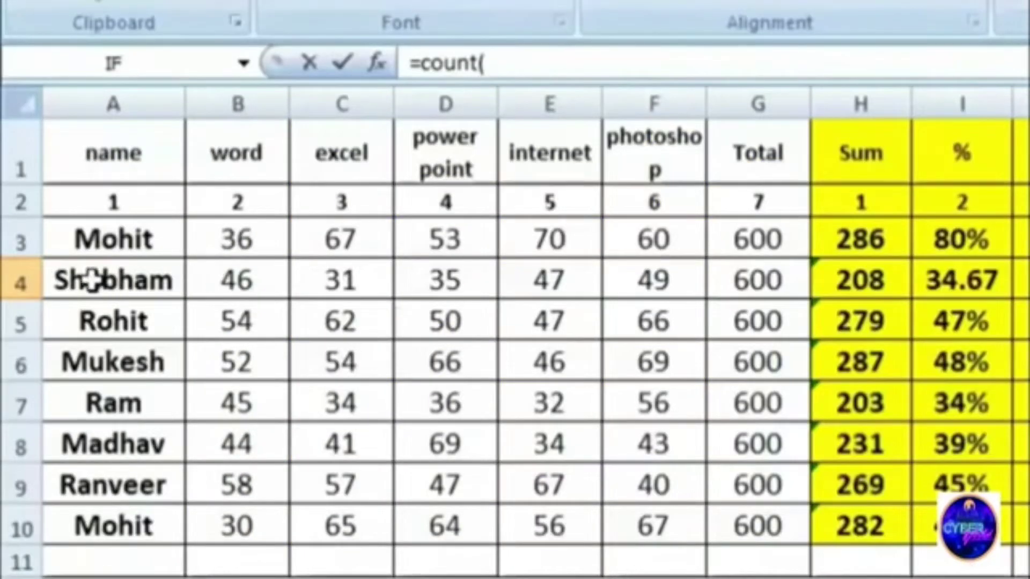
left_click_drag(92, 280, 756, 284)
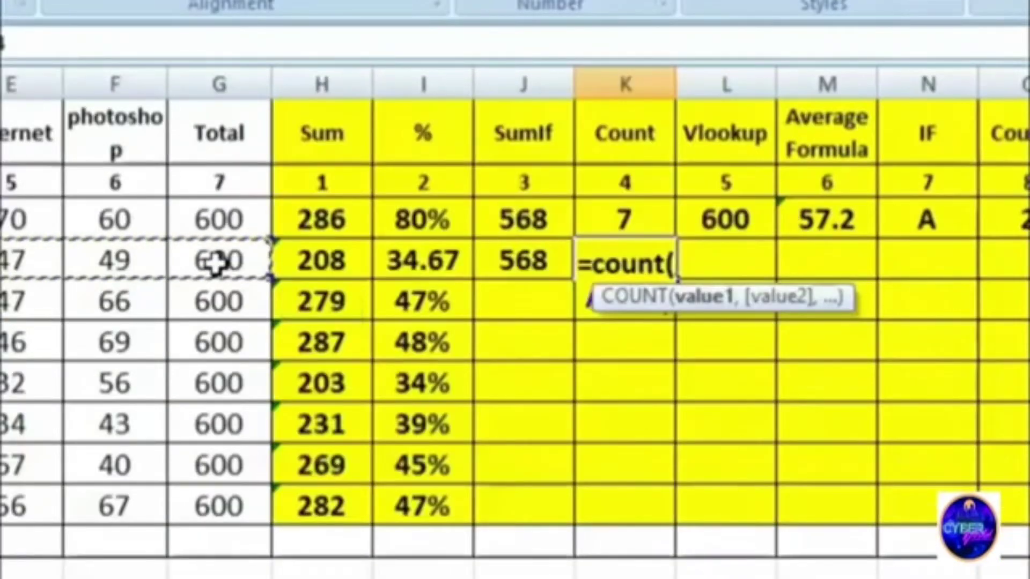
type(")")
key("Return")
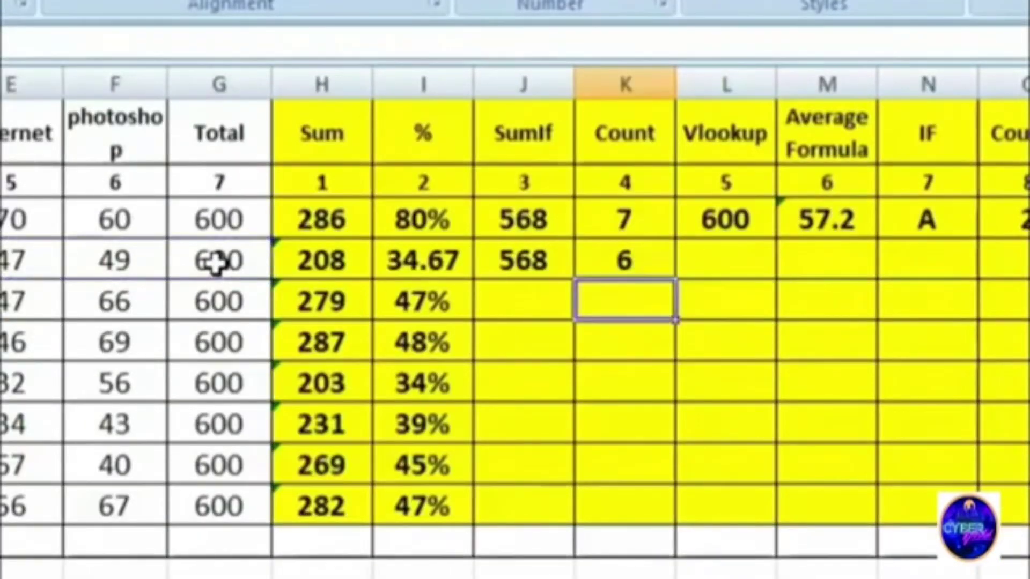
left_click(661, 253)
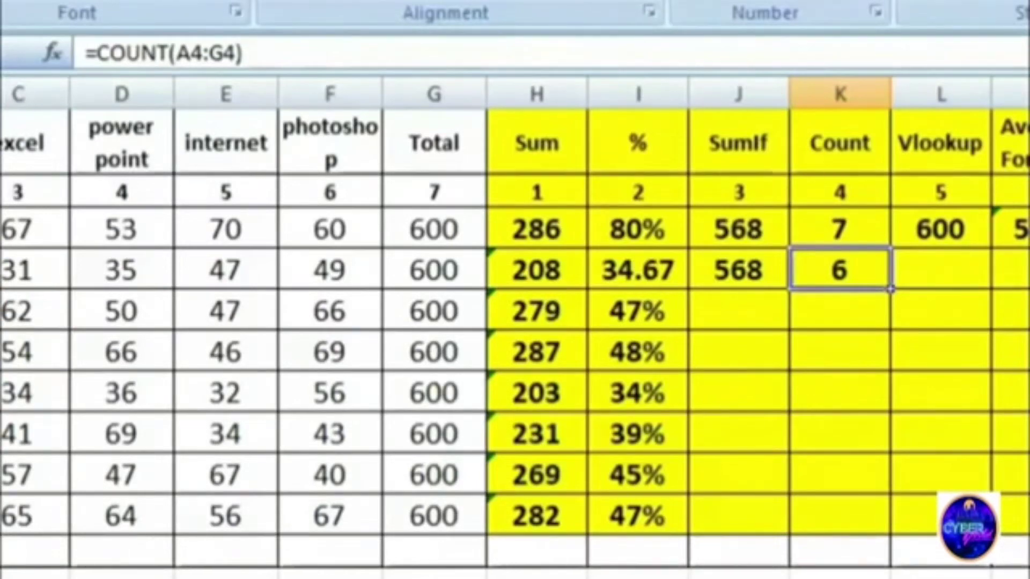
Clear the power point mark in D4 to test the count formula, and enter 25 in the emptied cell
left_click(1, 490)
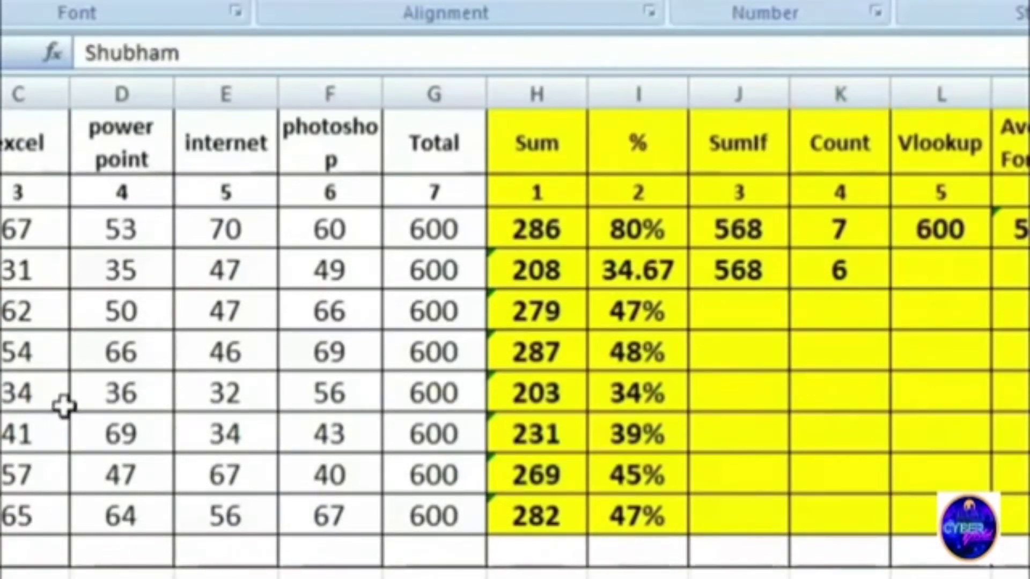
left_click(107, 276)
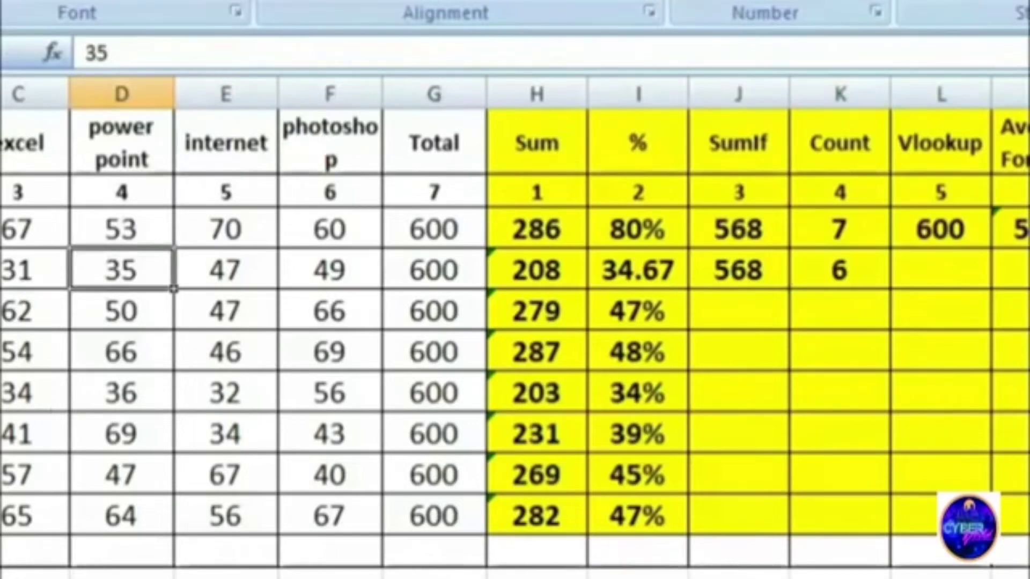
key("Delete")
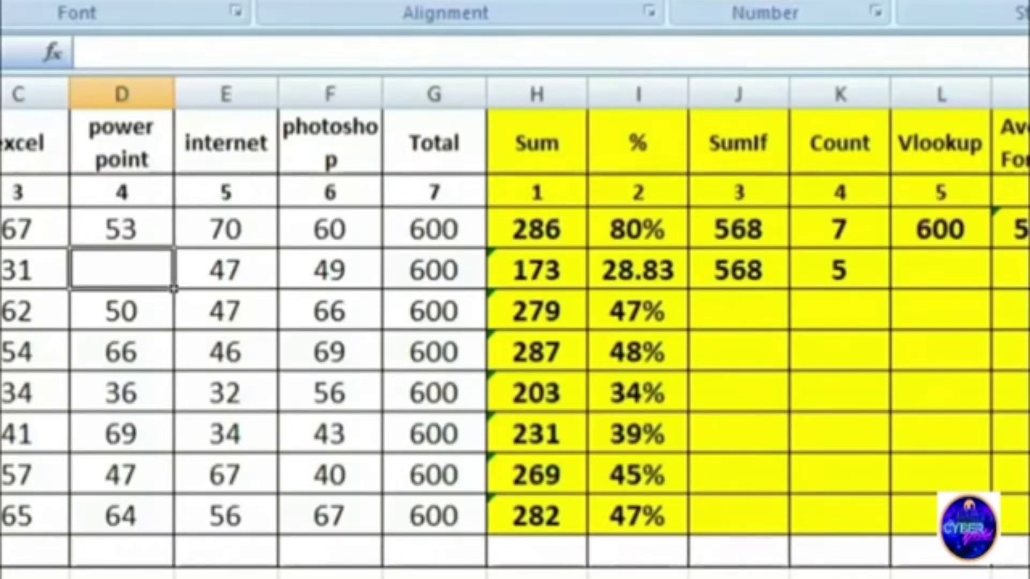
type("25")
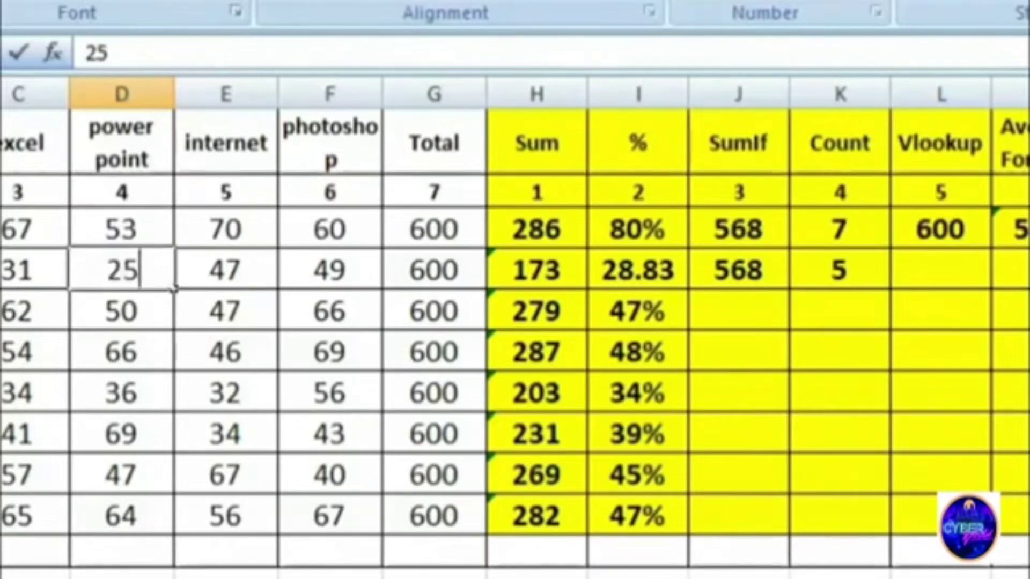
key("Return")
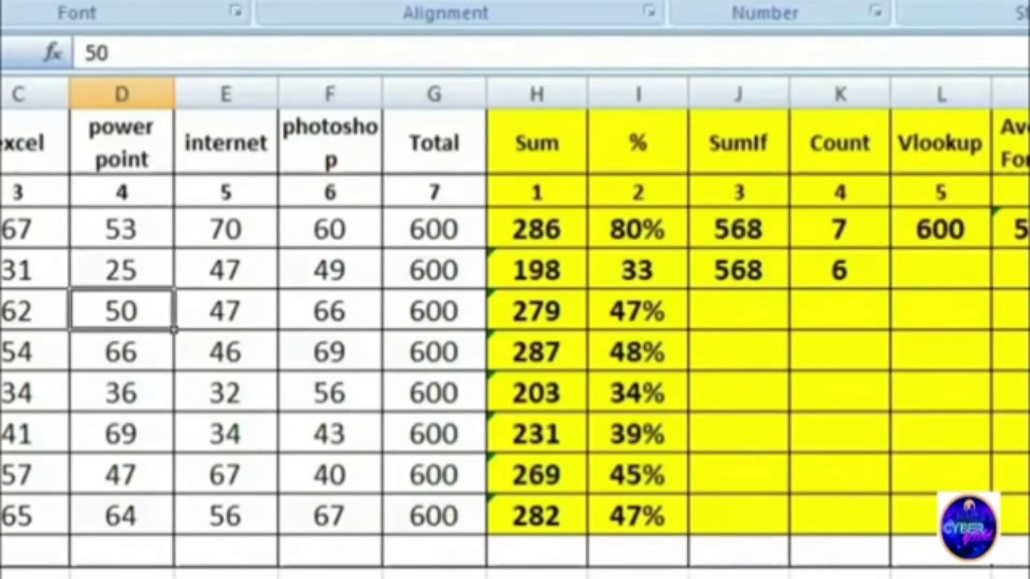
Start a VLOOKUP formula in L4 with the student's name from A7 as the quoted lookup value
left_click(946, 272)
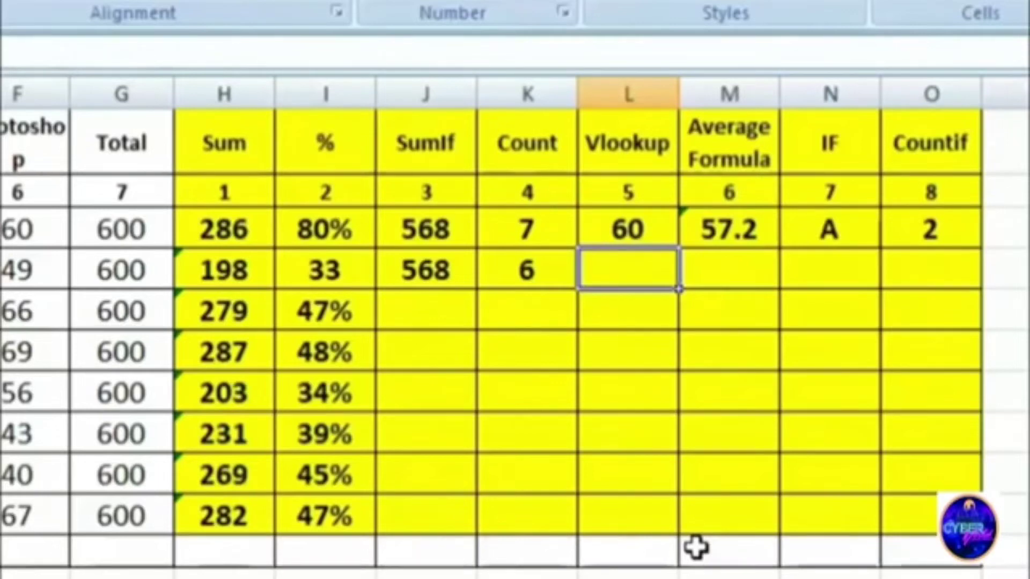
type("=")
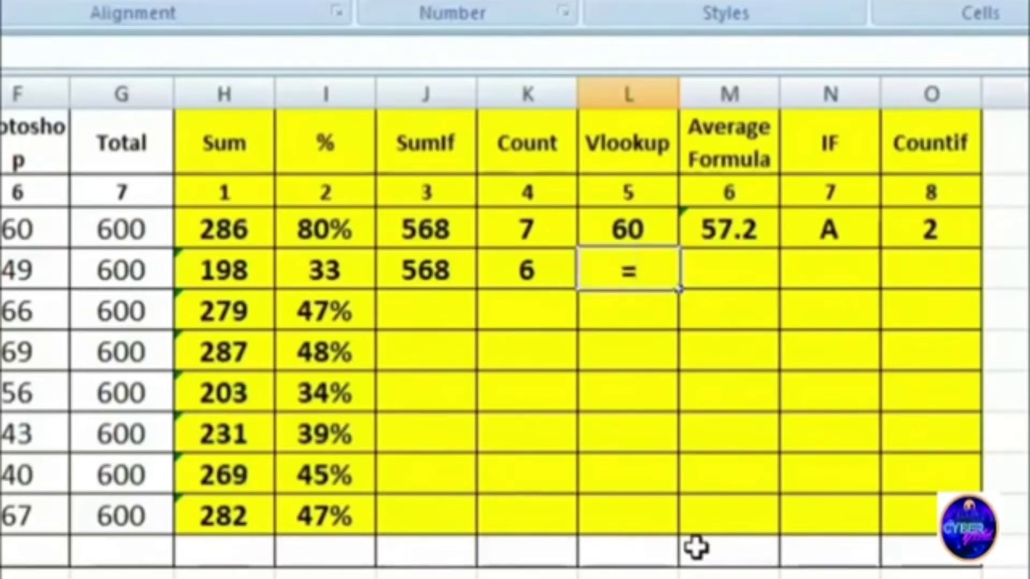
type("vlo")
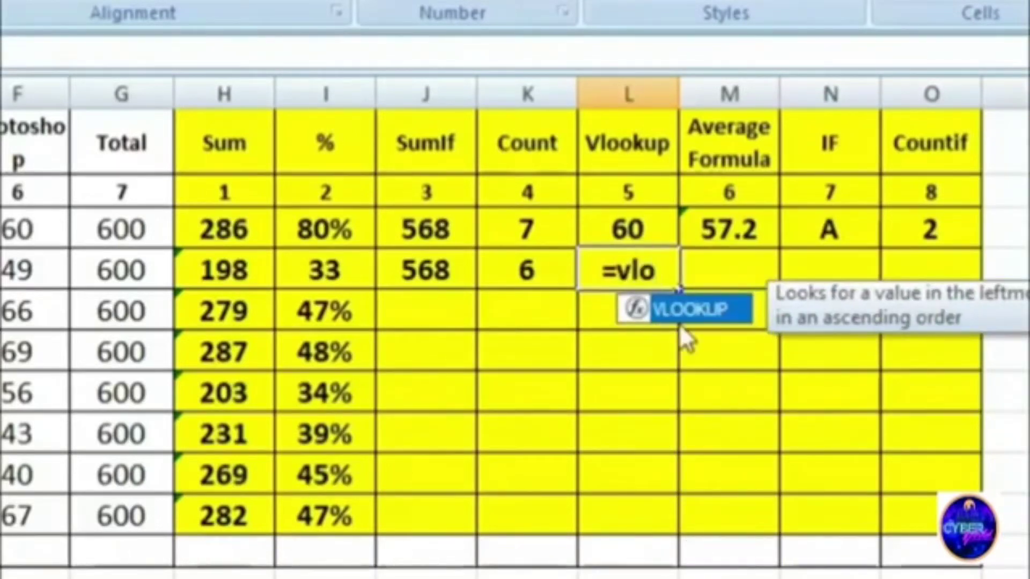
double_click(695, 310)
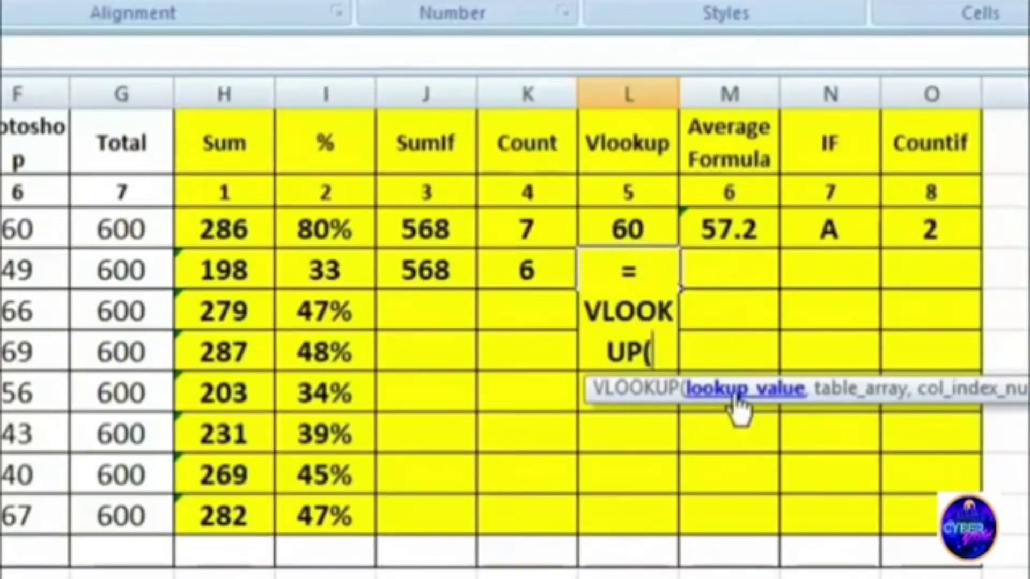
type("\"")
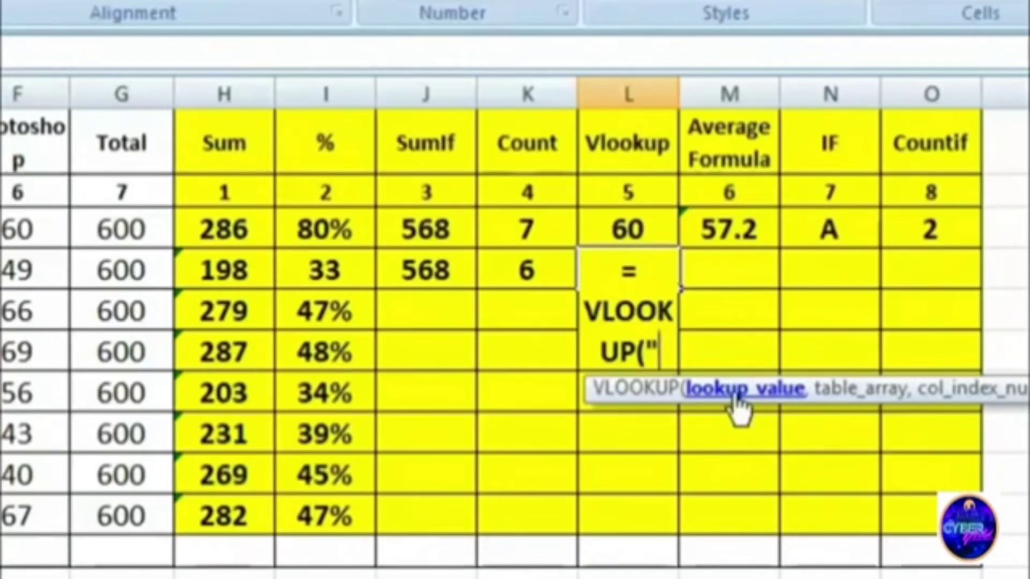
type("Ram")
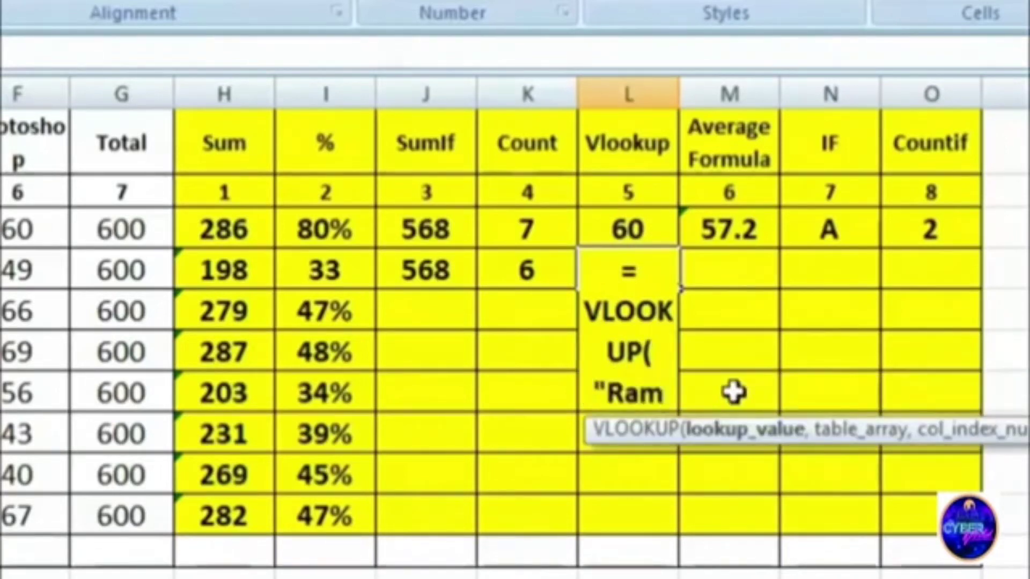
type("\"")
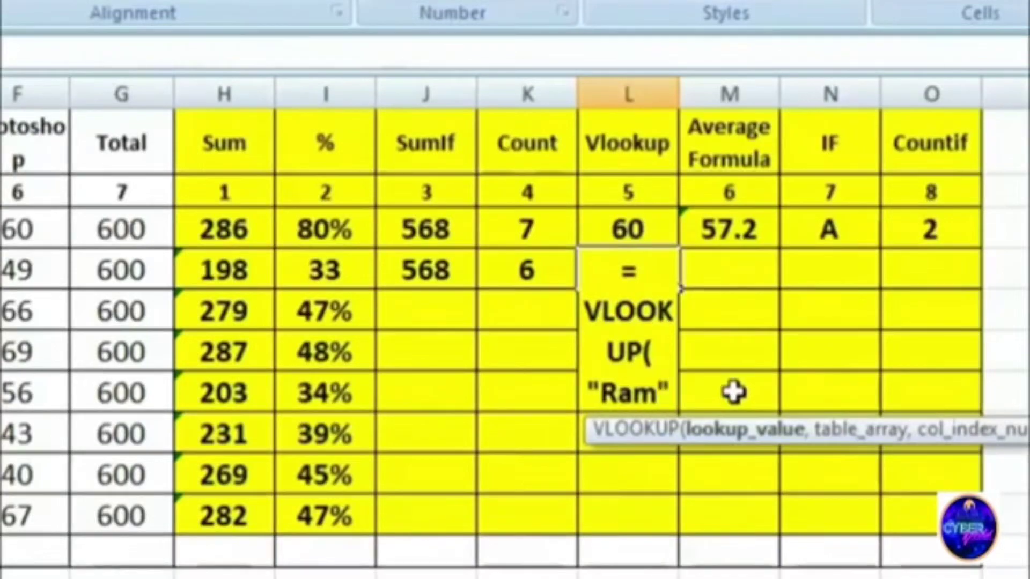
type(",")
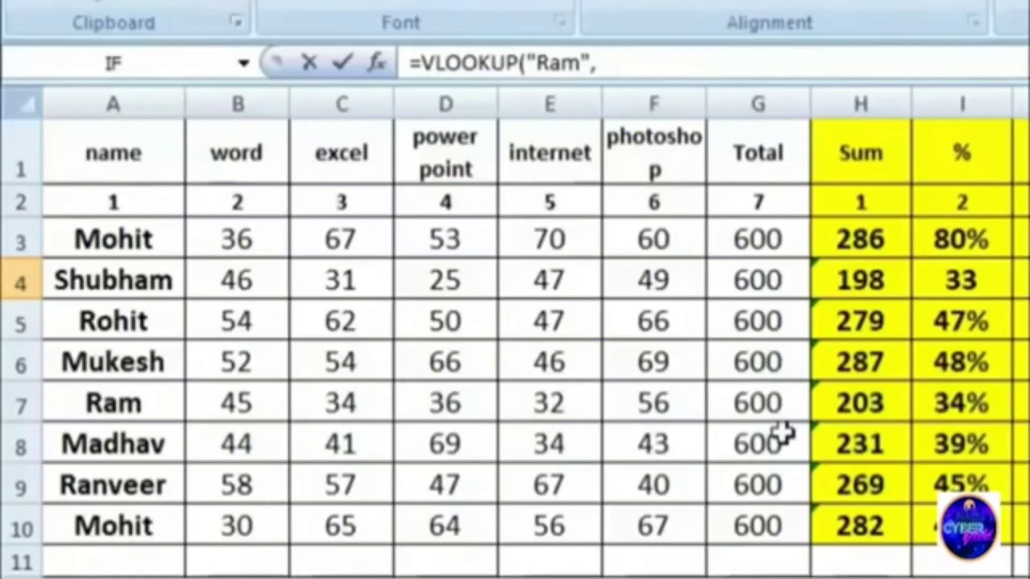
Complete the VLOOKUP in L4 with table range A1:G10, column index 5 and match type 0, and review the entered formula
left_click_drag(82, 150, 754, 514)
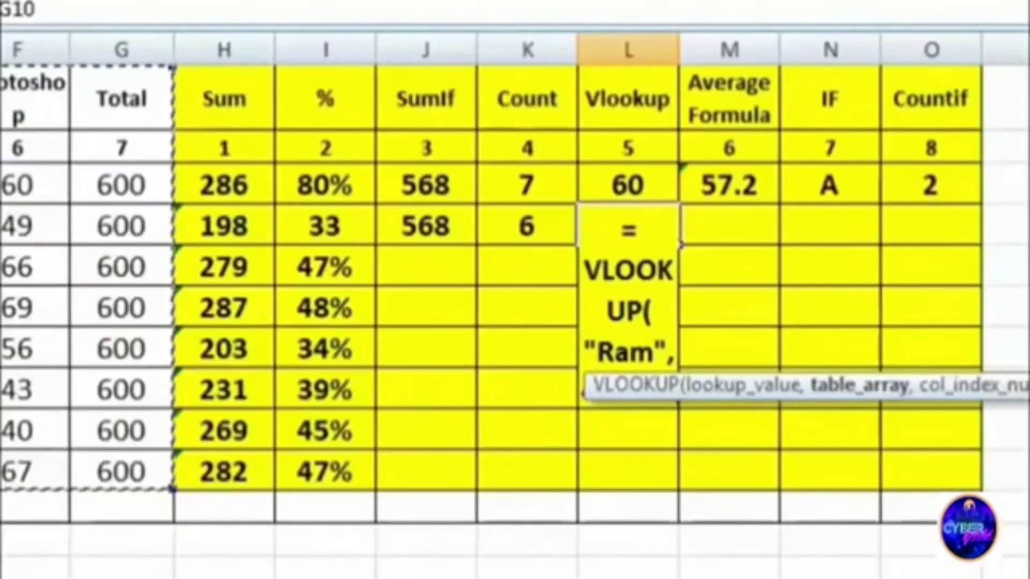
type(",")
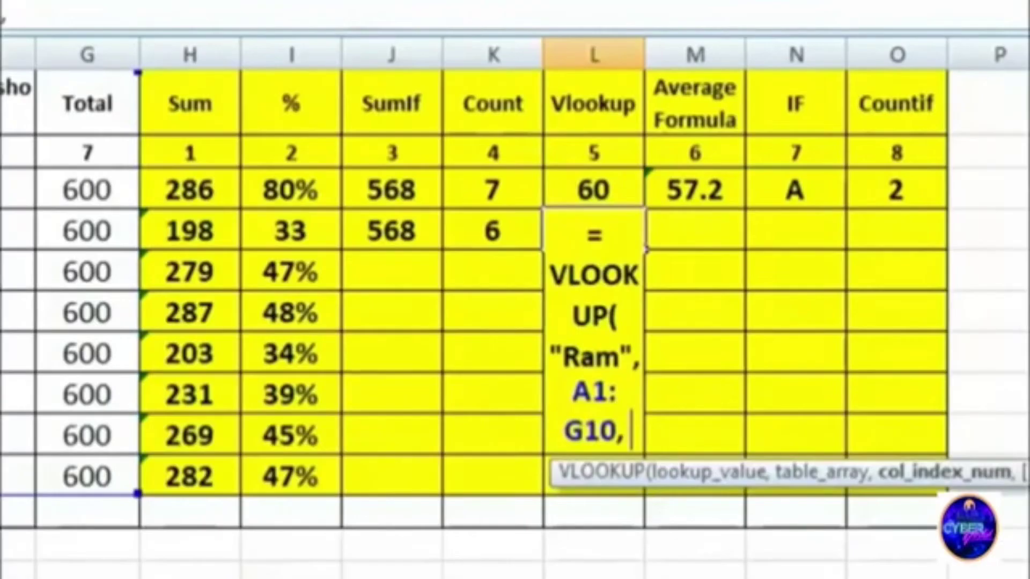
type("5")
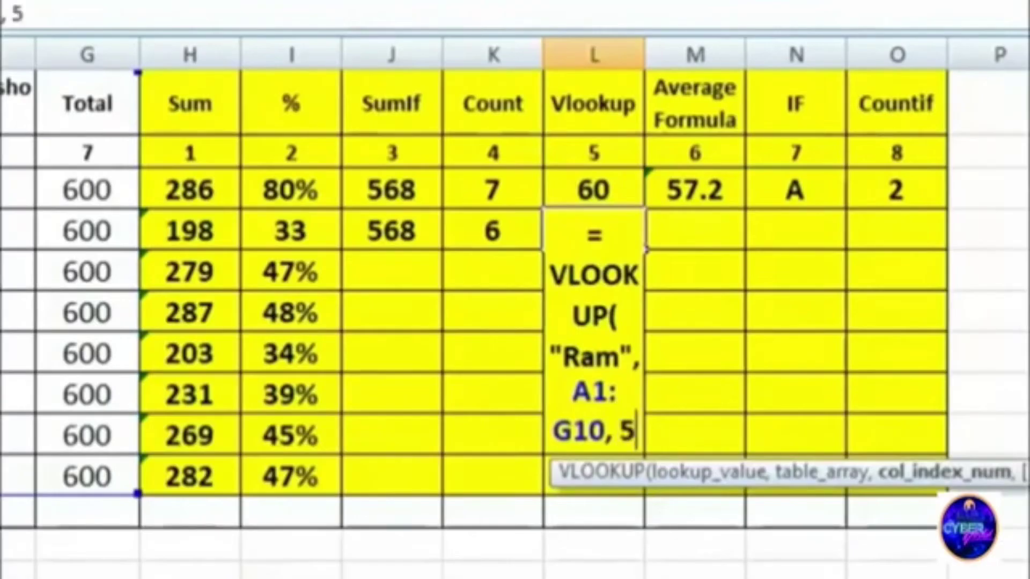
type(",")
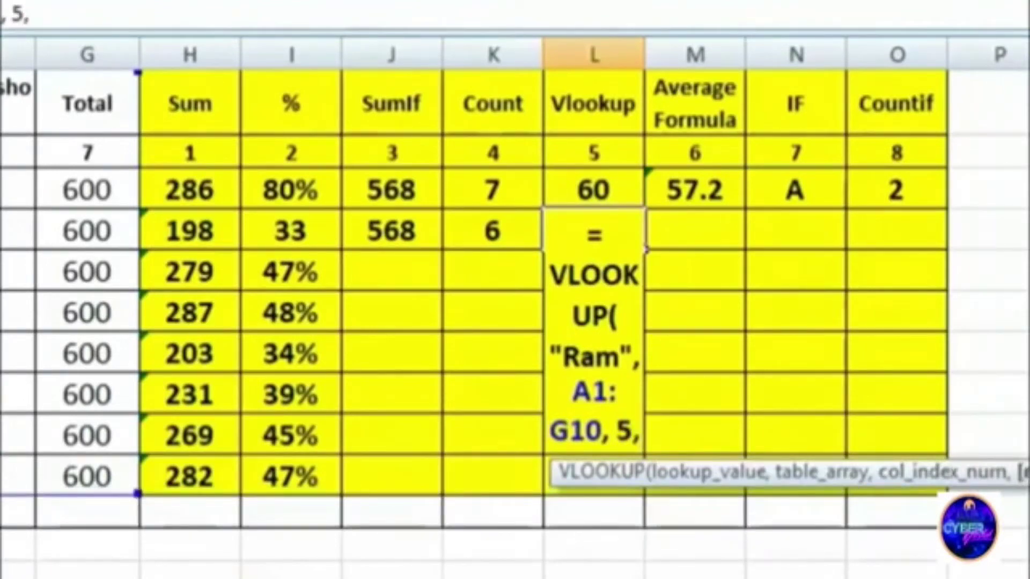
type(" 0")
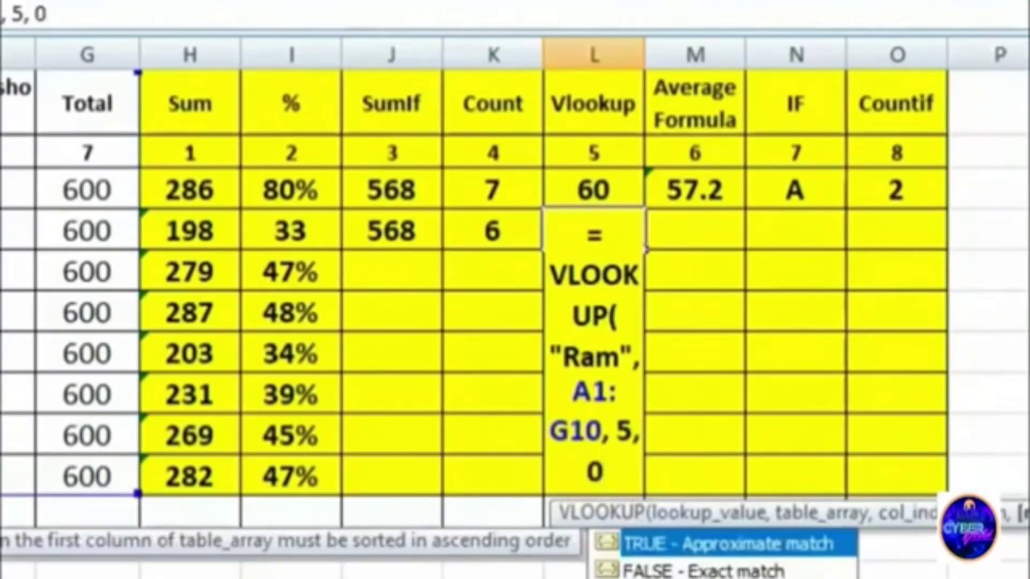
type(")")
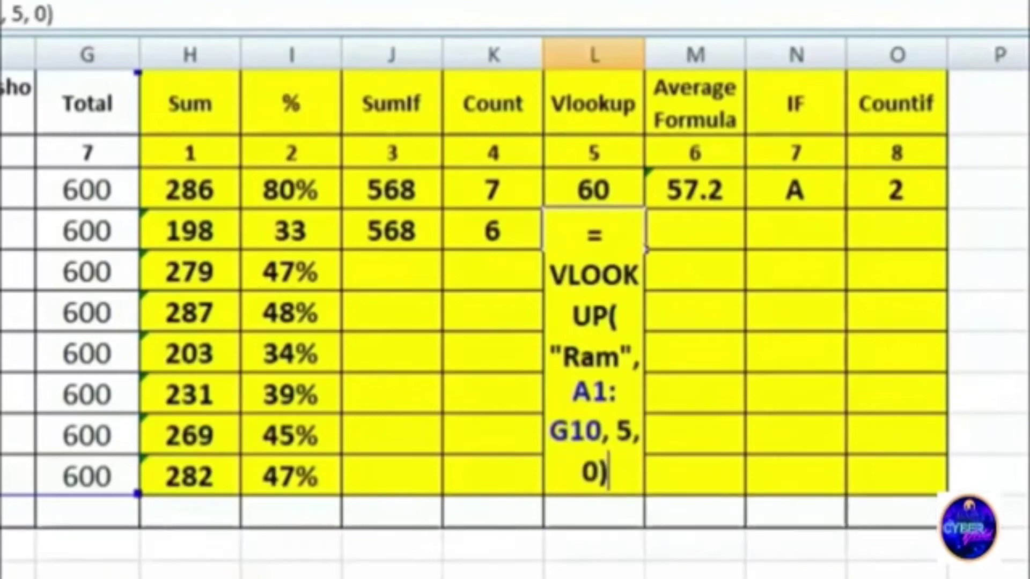
key("Return")
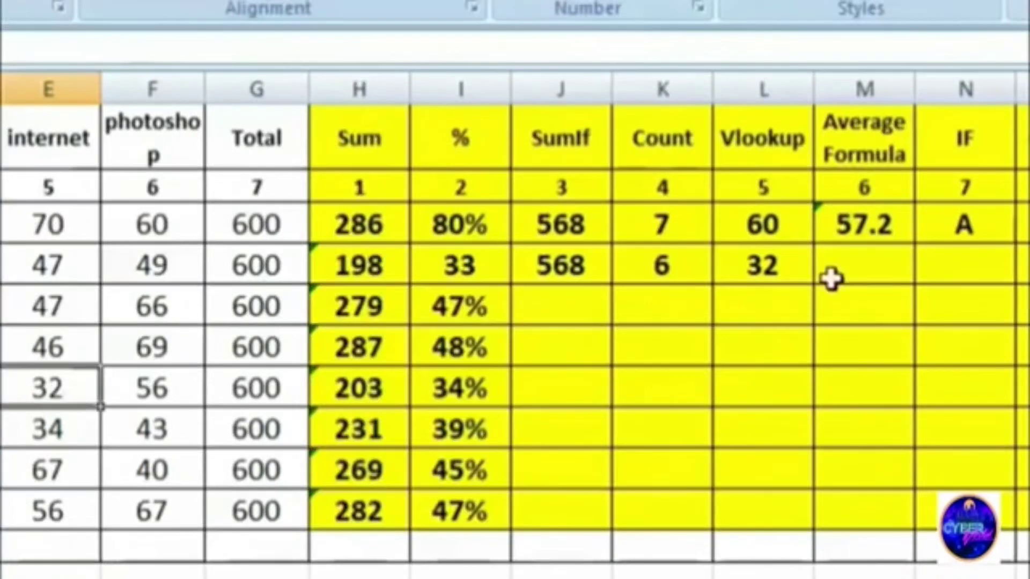
left_click(780, 264)
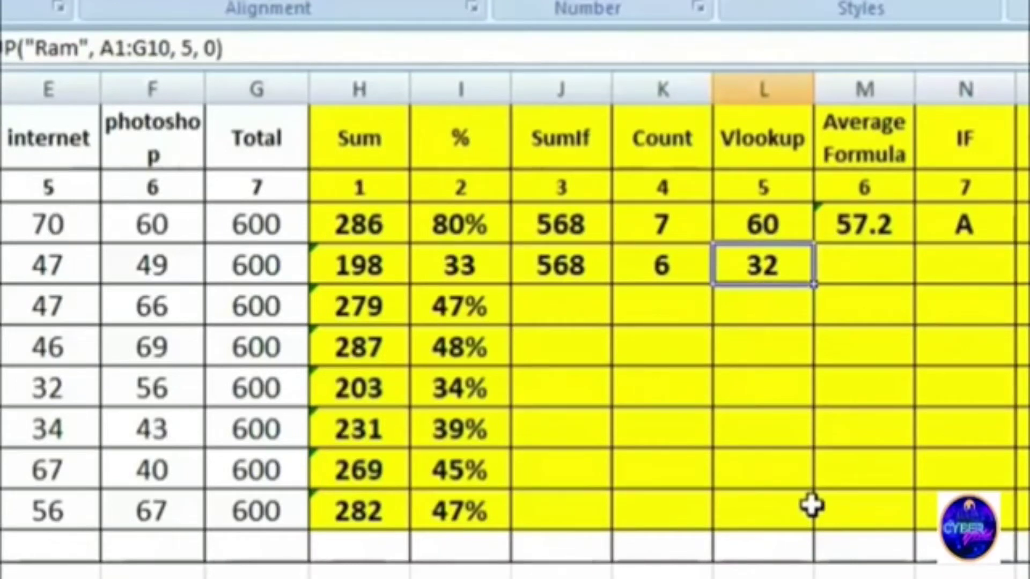
key("F2")
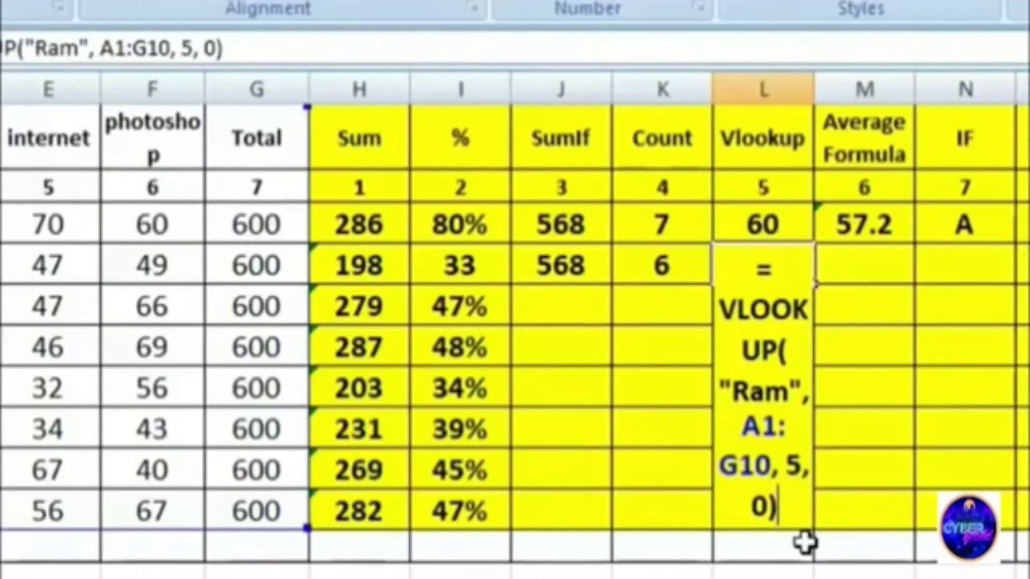
key("ctrl+Return")
Average the row 4 marks in M4 with =AVERAGE(B4:F4) and fill the formula down through M10
key("Right")
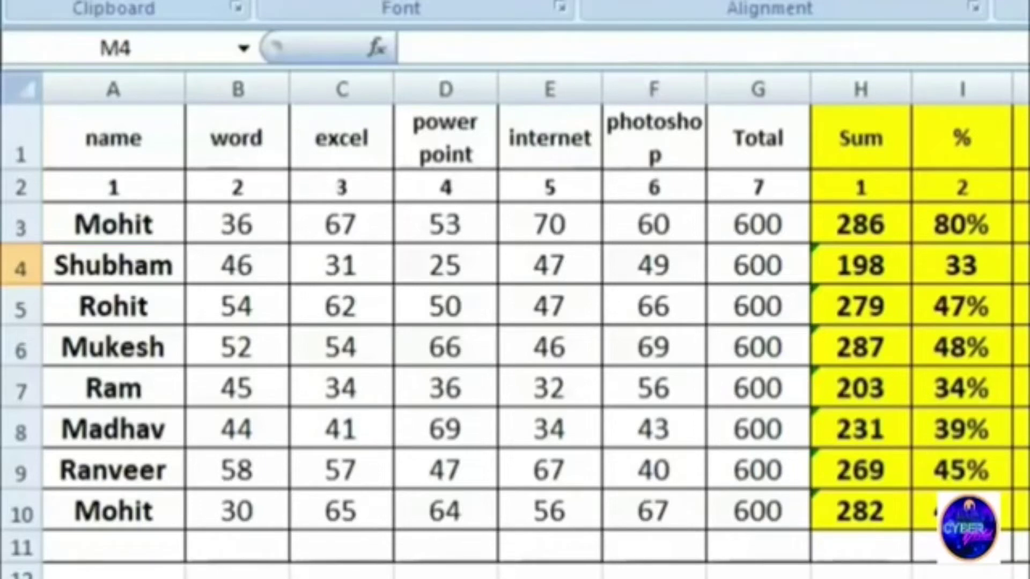
type("=")
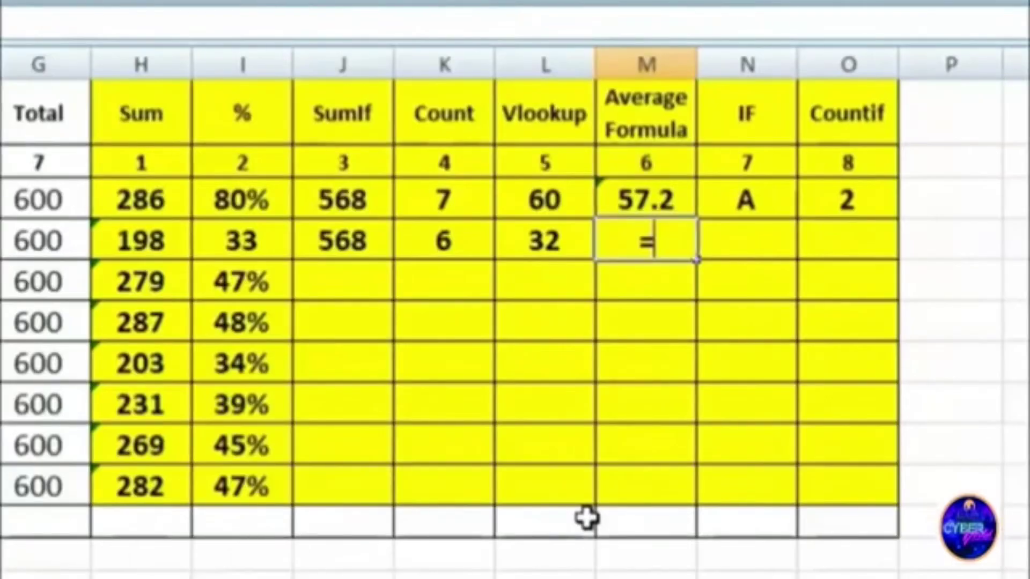
type("a")
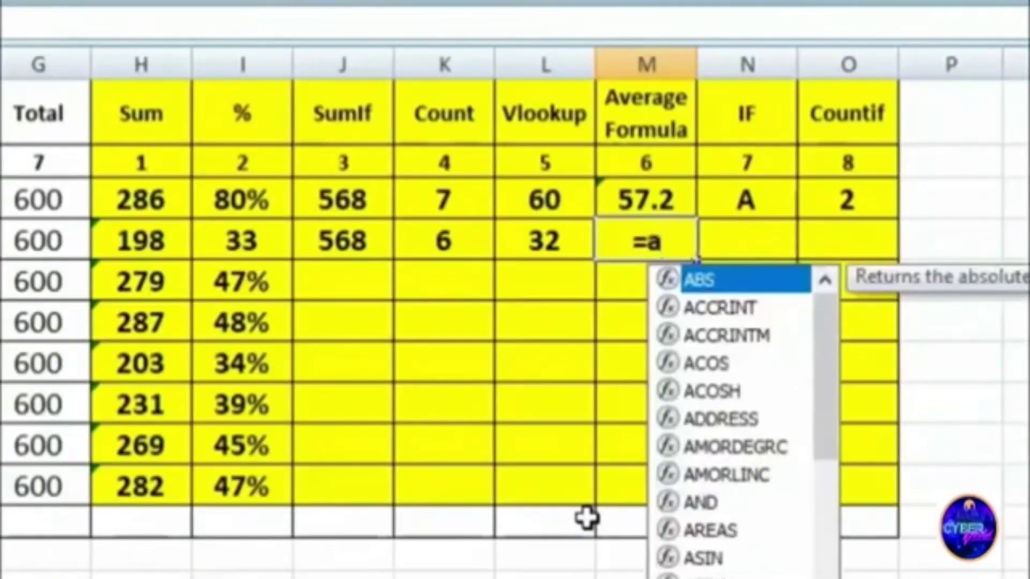
type("ve")
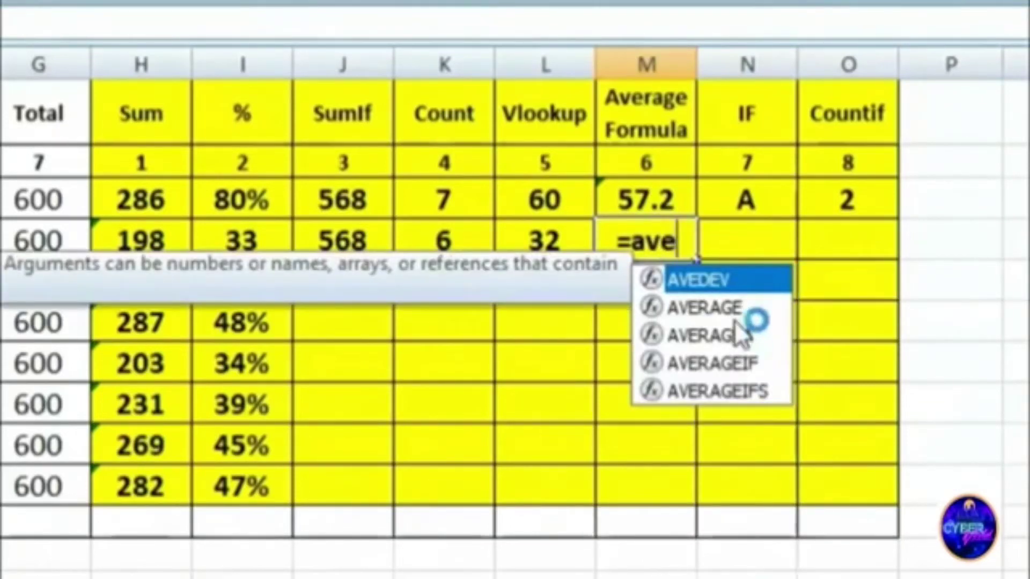
double_click(738, 313)
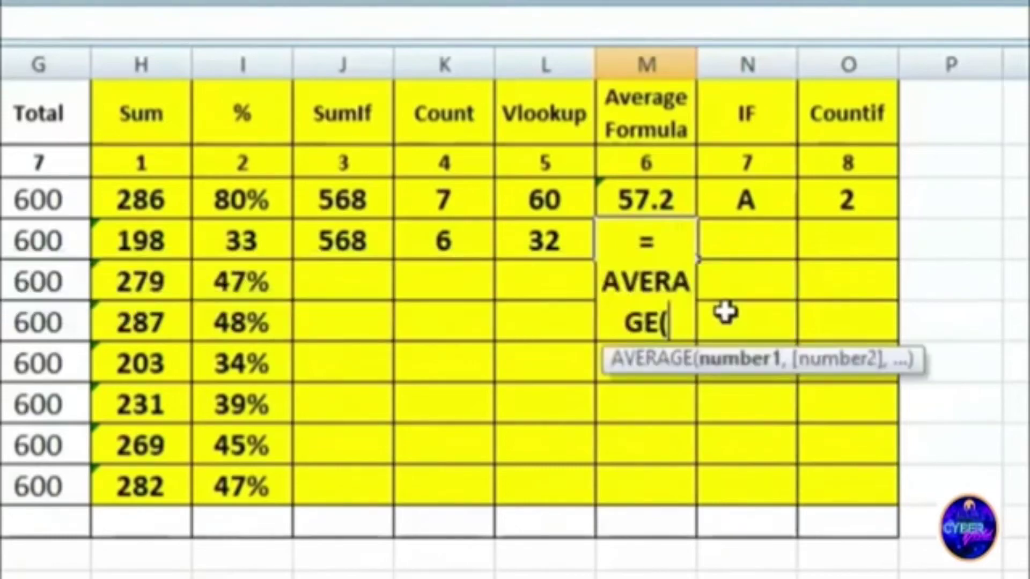
left_click_drag(249, 223, 671, 231)
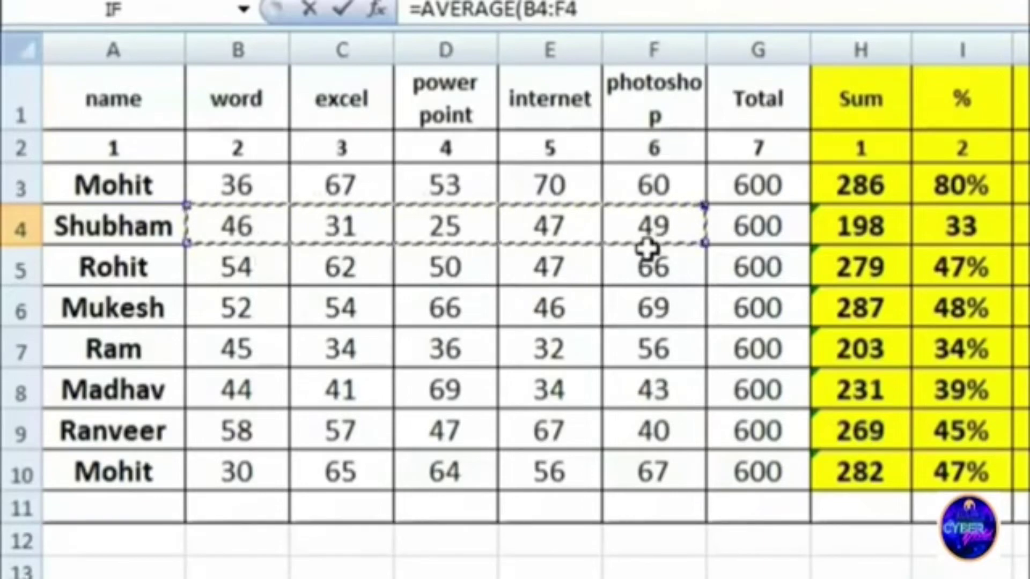
type(")")
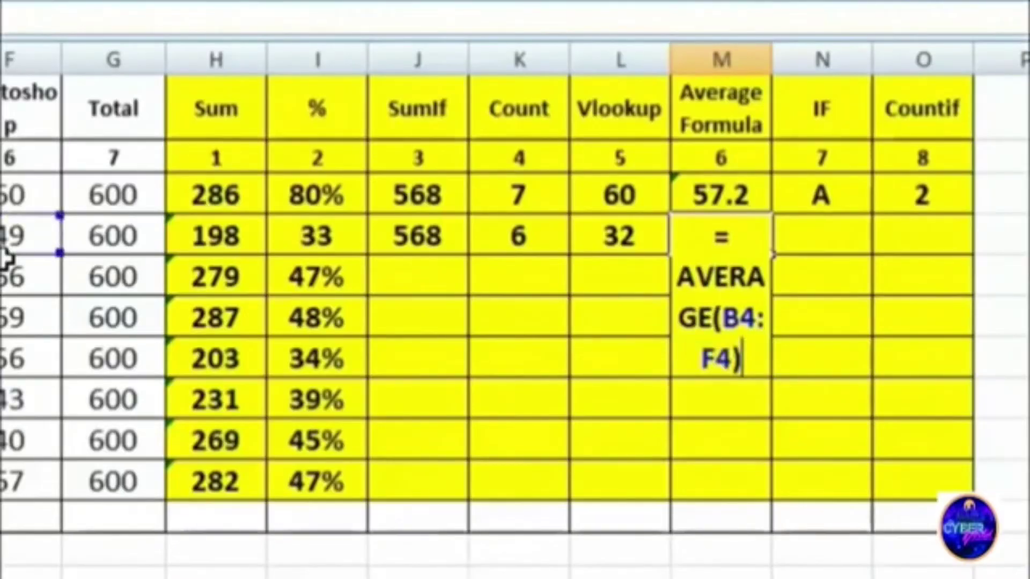
key("Return")
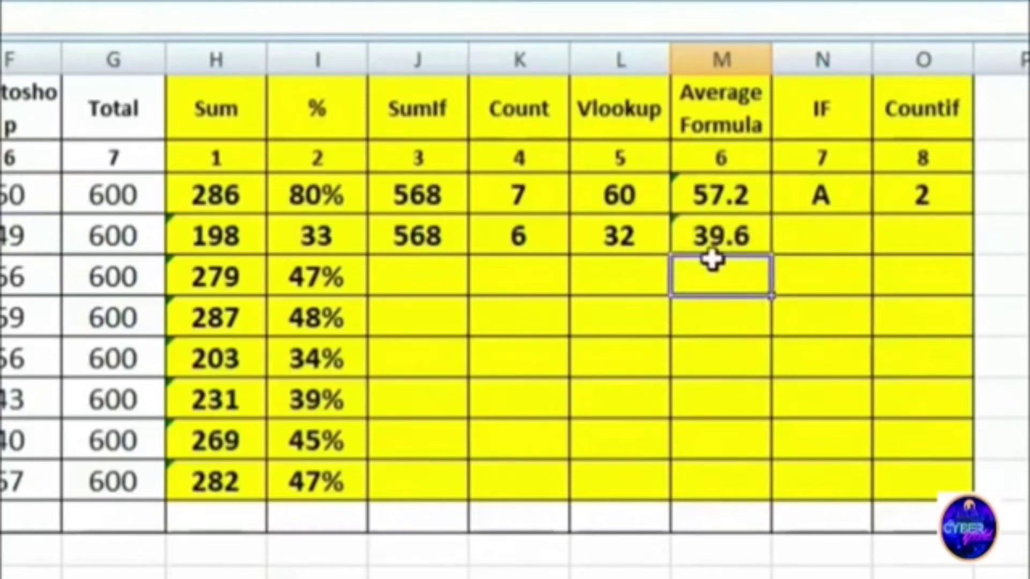
left_click(735, 248)
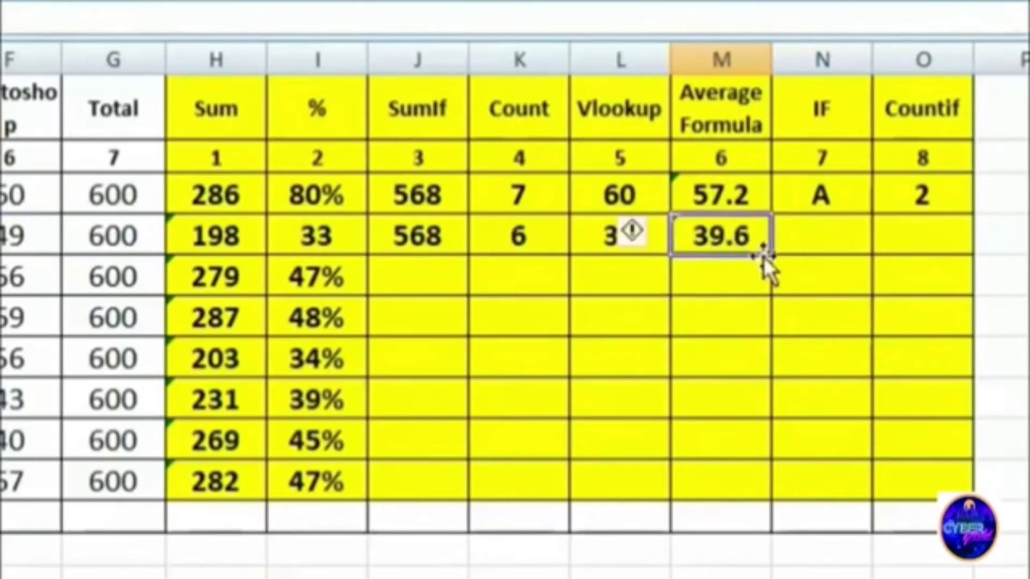
left_click_drag(772, 258, 787, 498)
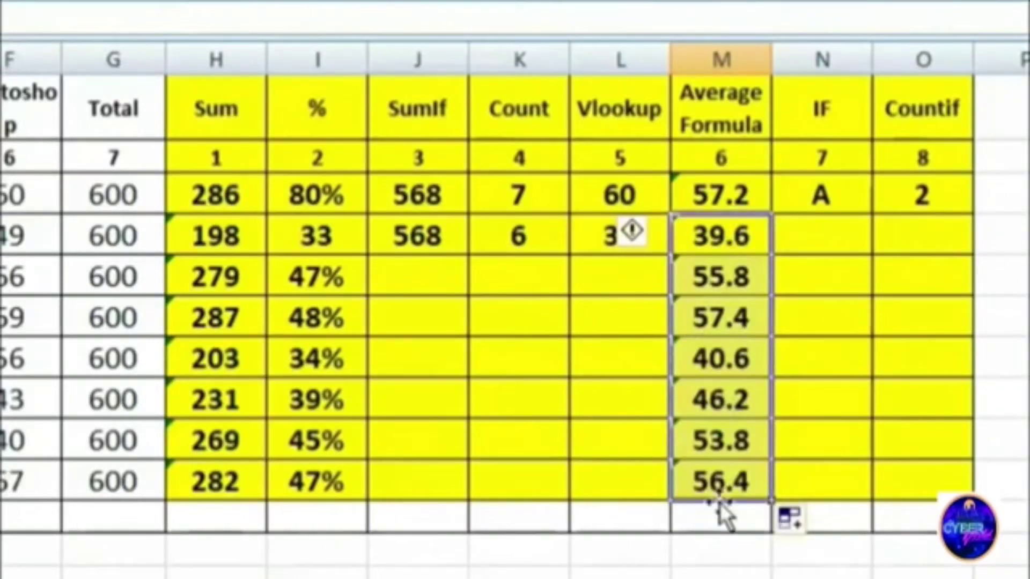
Start an IF formula in N4 that returns "A" when the percentage in I4 is >=75%
left_click(837, 231)
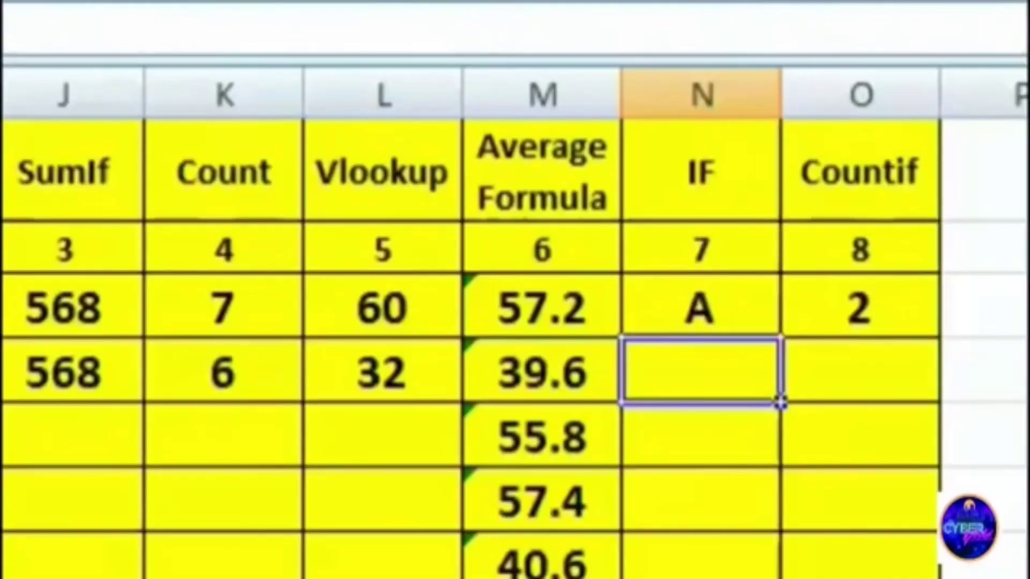
type("=")
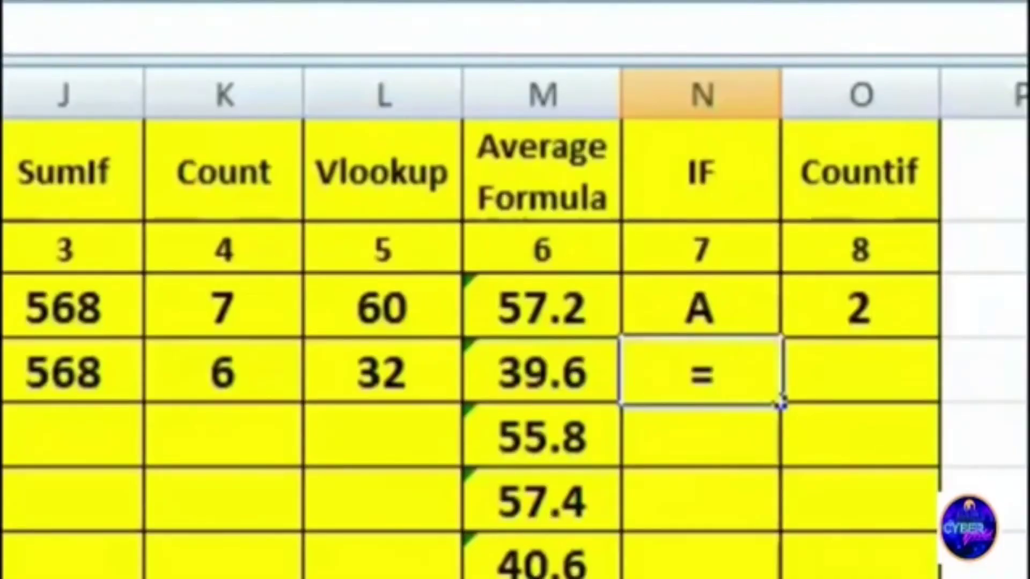
type("if(")
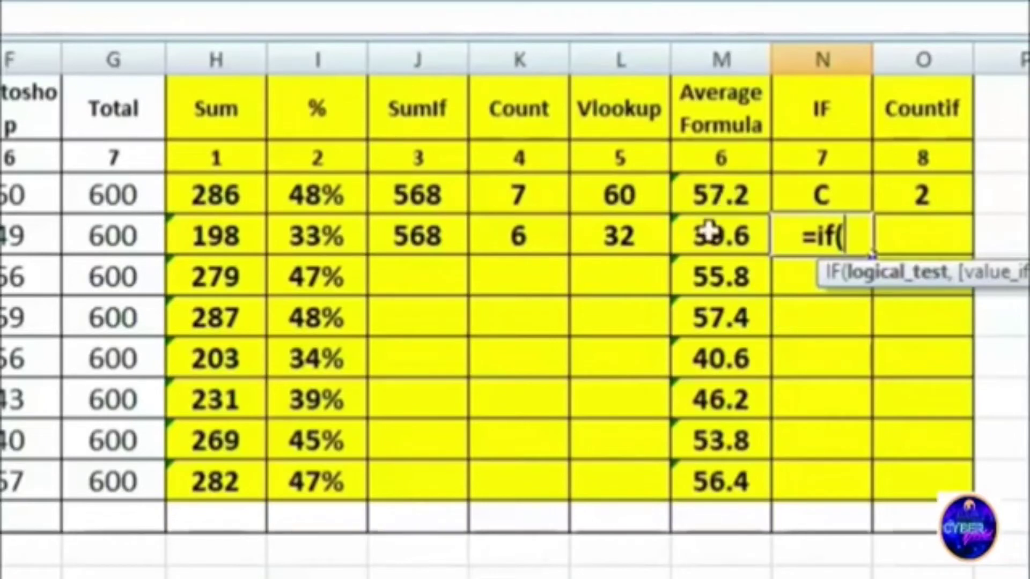
left_click(299, 241)
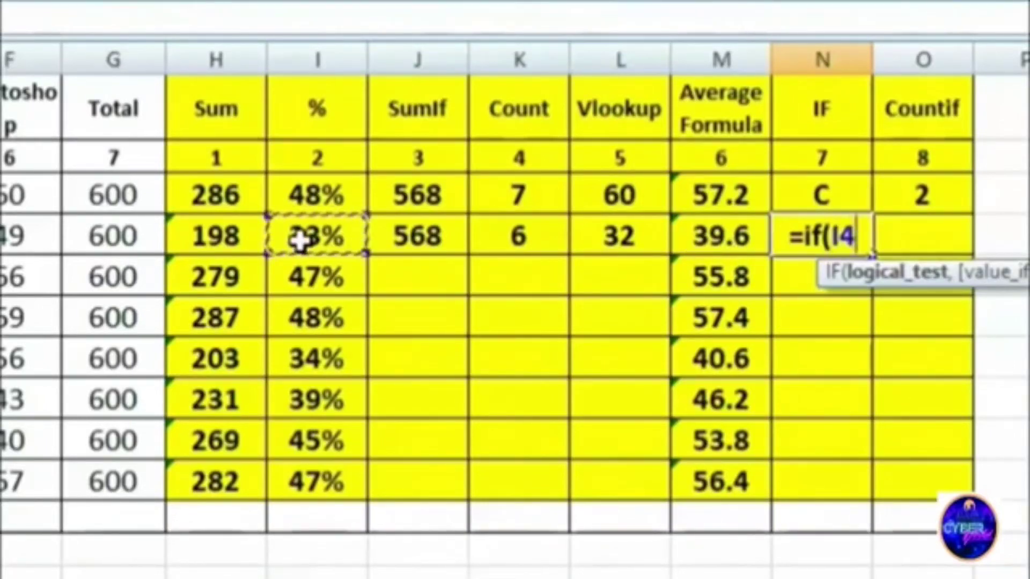
type(">")
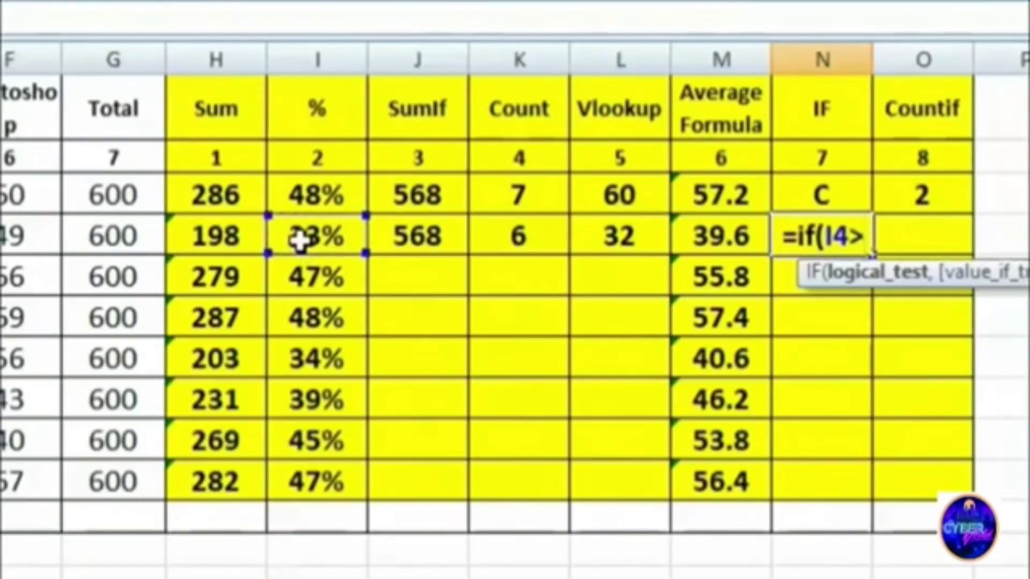
type("=")
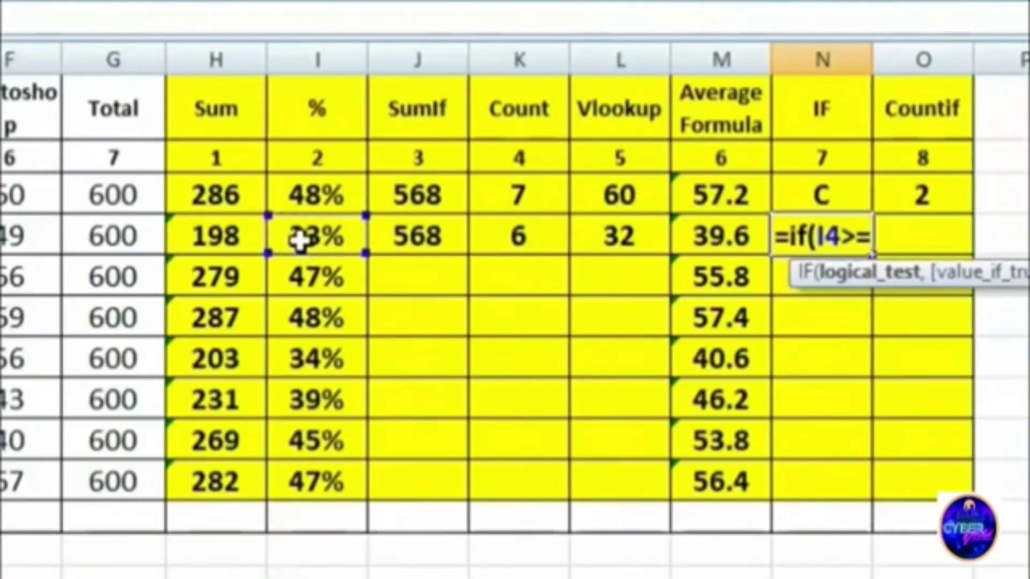
type("75")
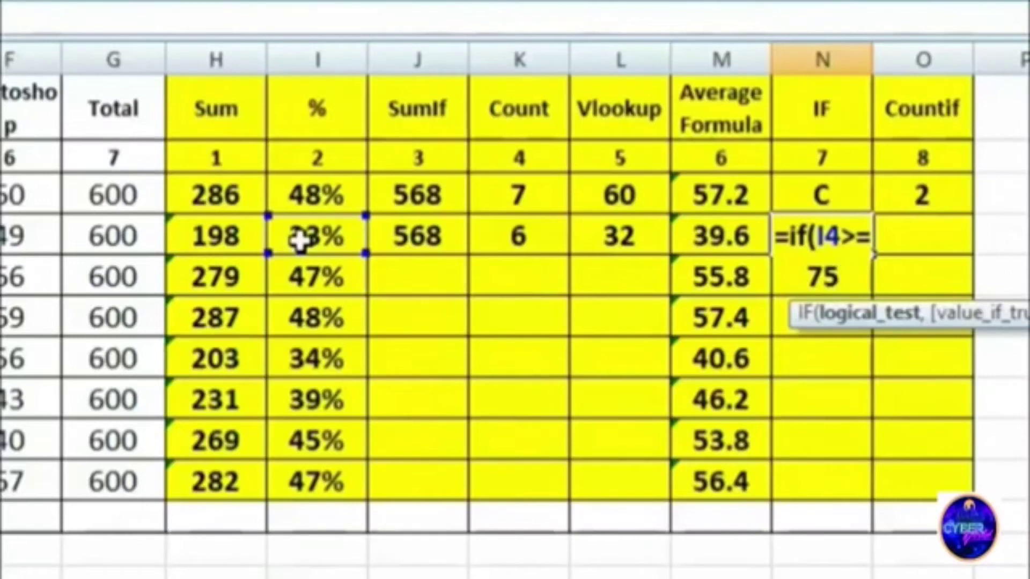
type("%")
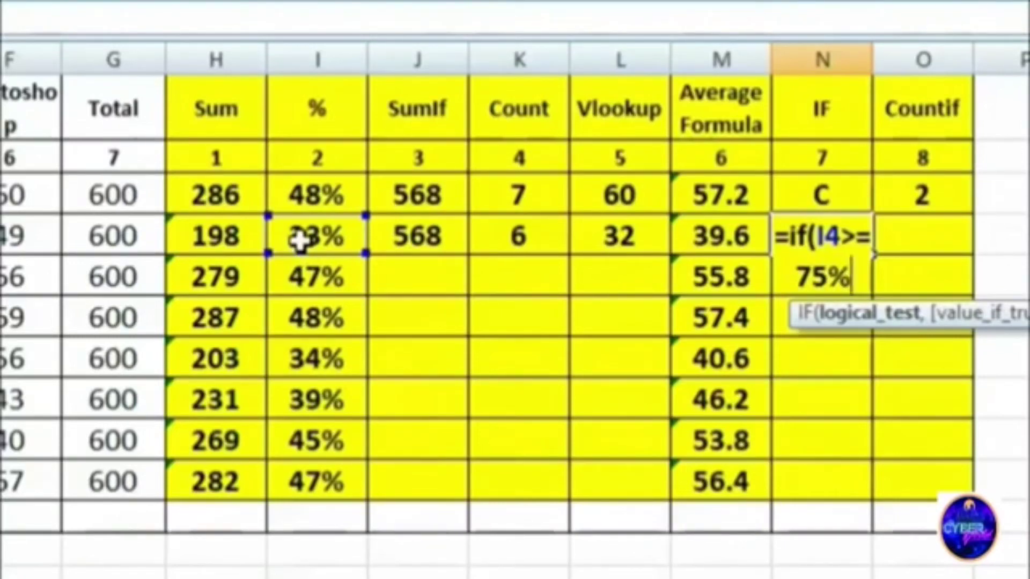
type(",")
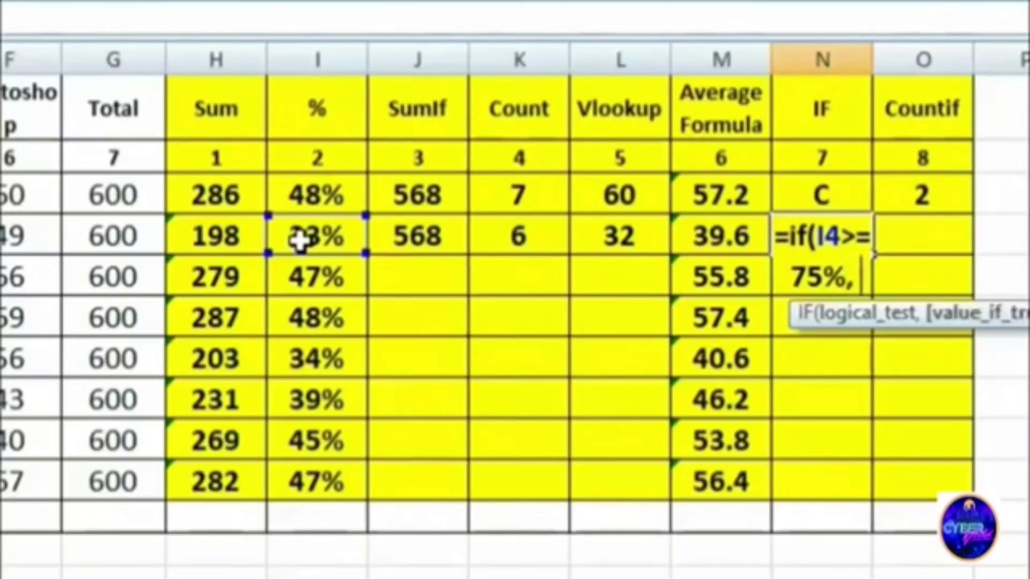
type(" \"")
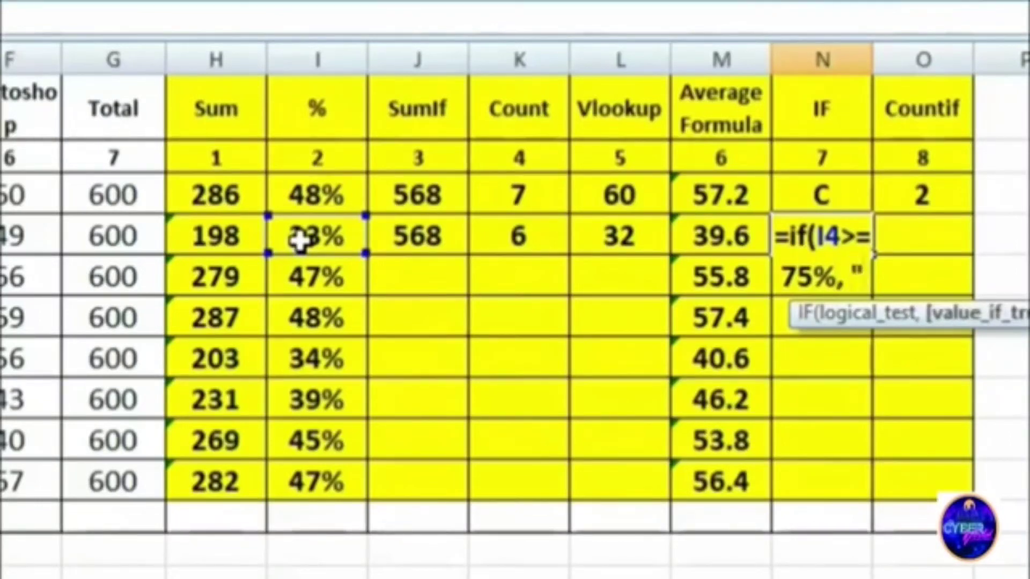
type("A\"")
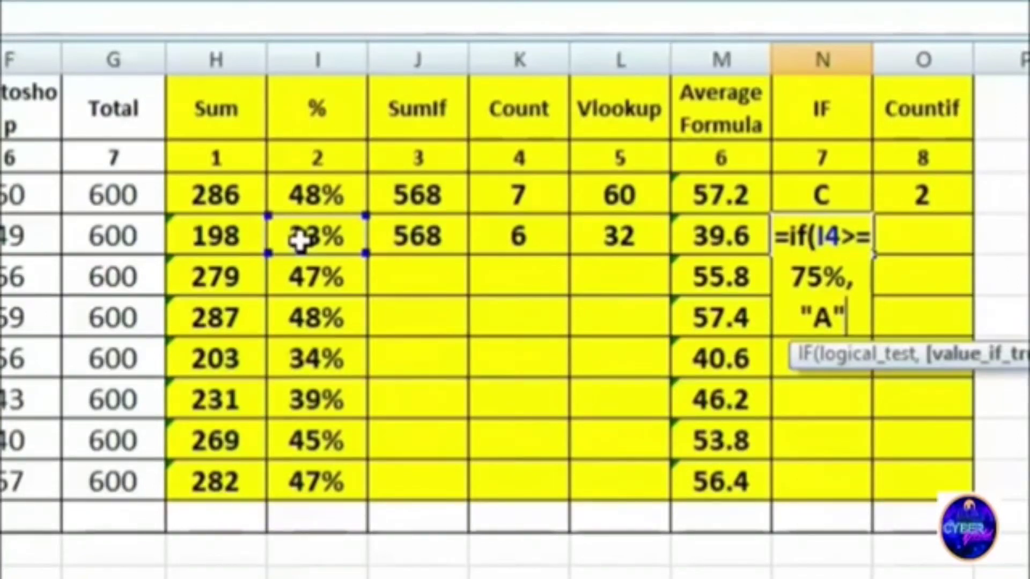
type(",")
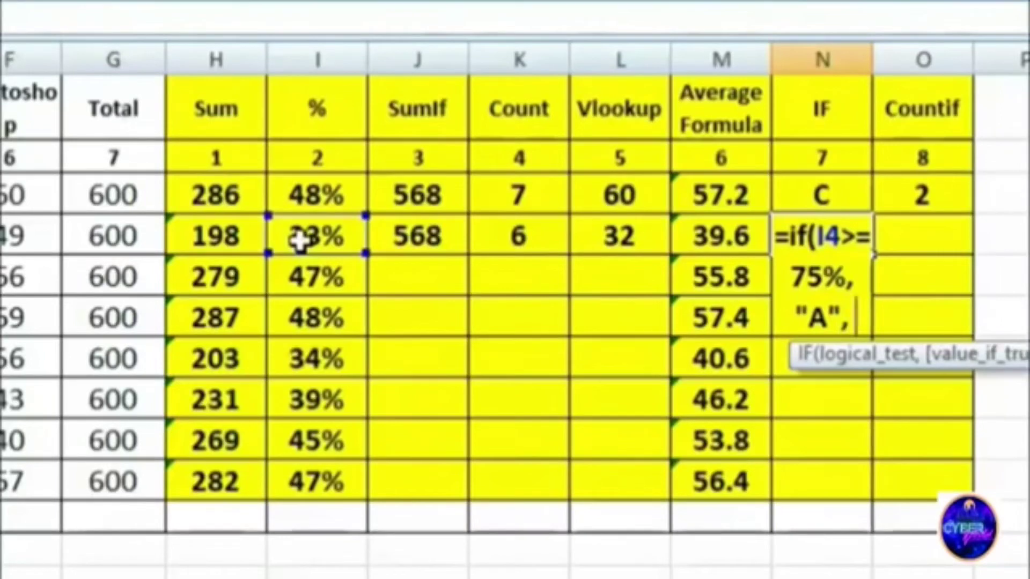
Nest a second IF in the N4 formula that returns "B" when I4>=60%
type(" if")
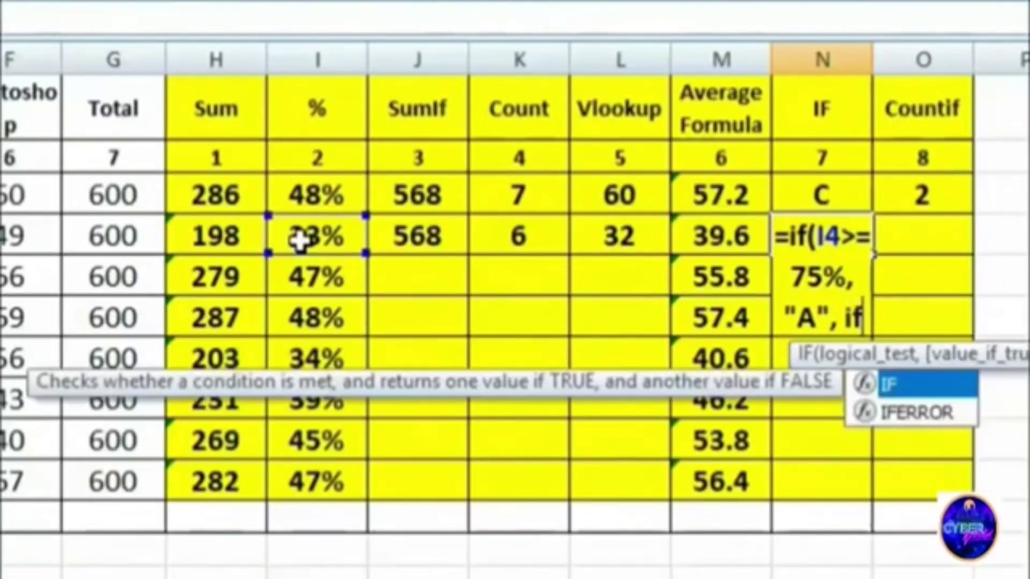
type("(")
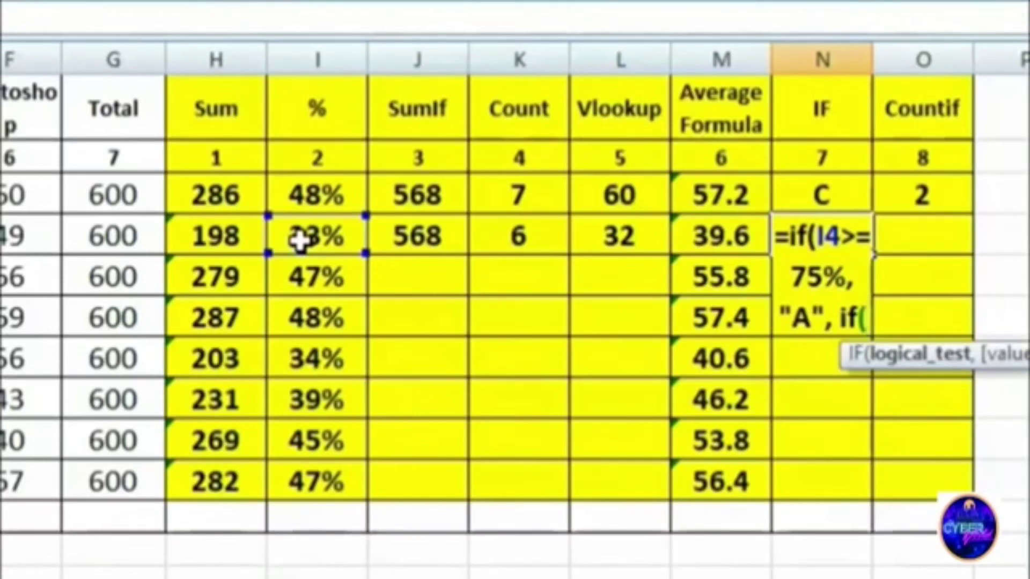
left_click(328, 236)
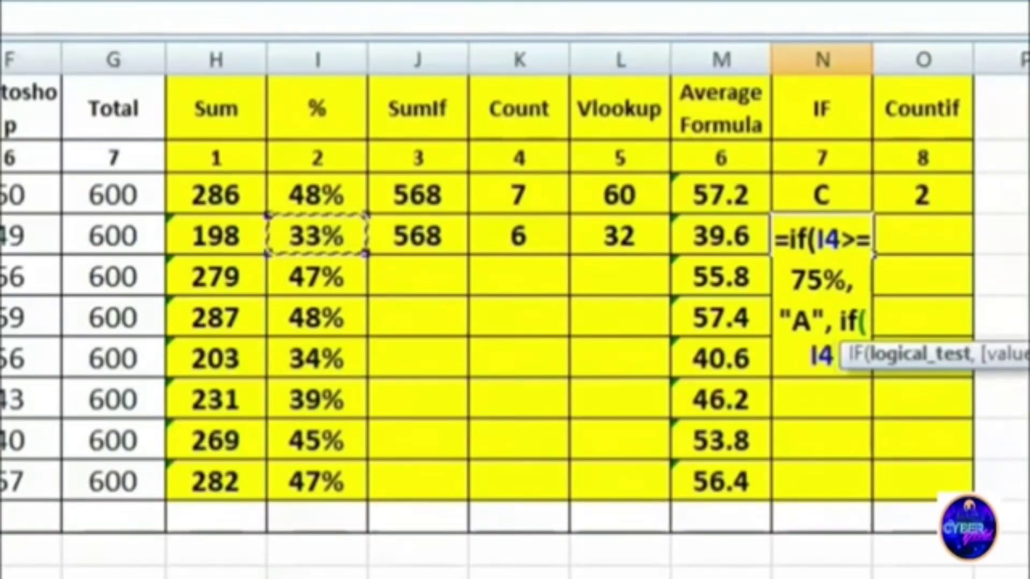
type(">")
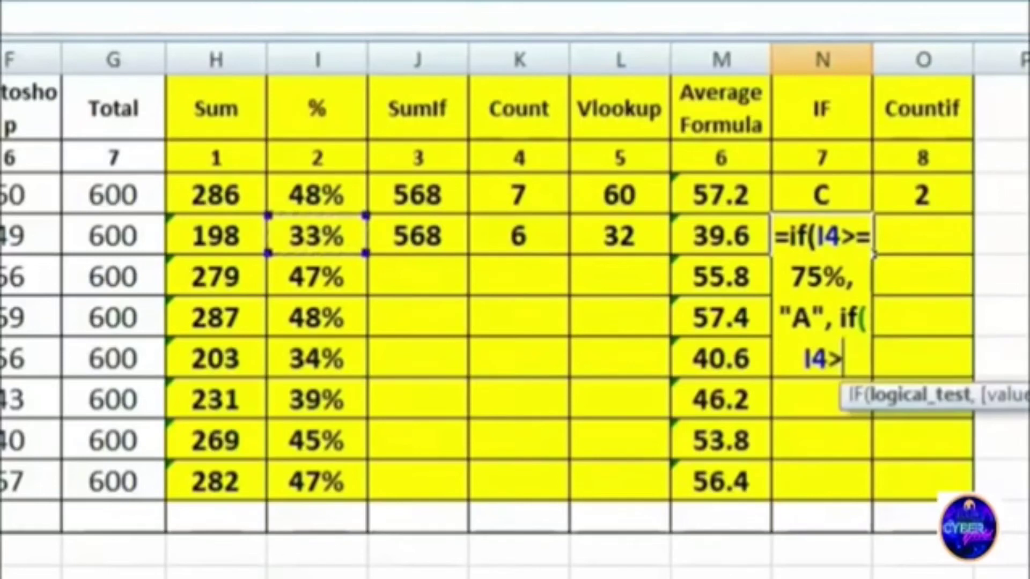
type("=")
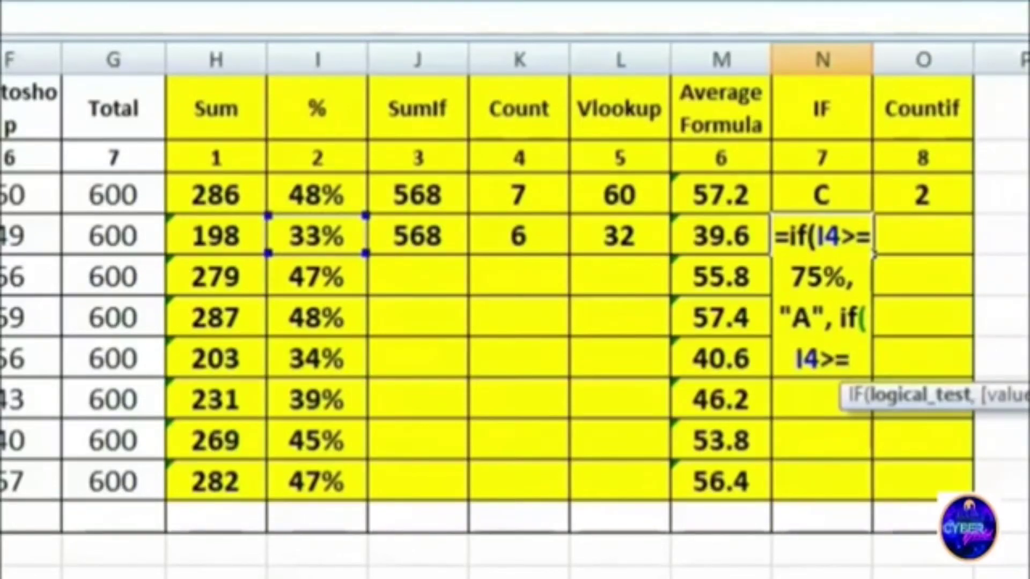
type("60")
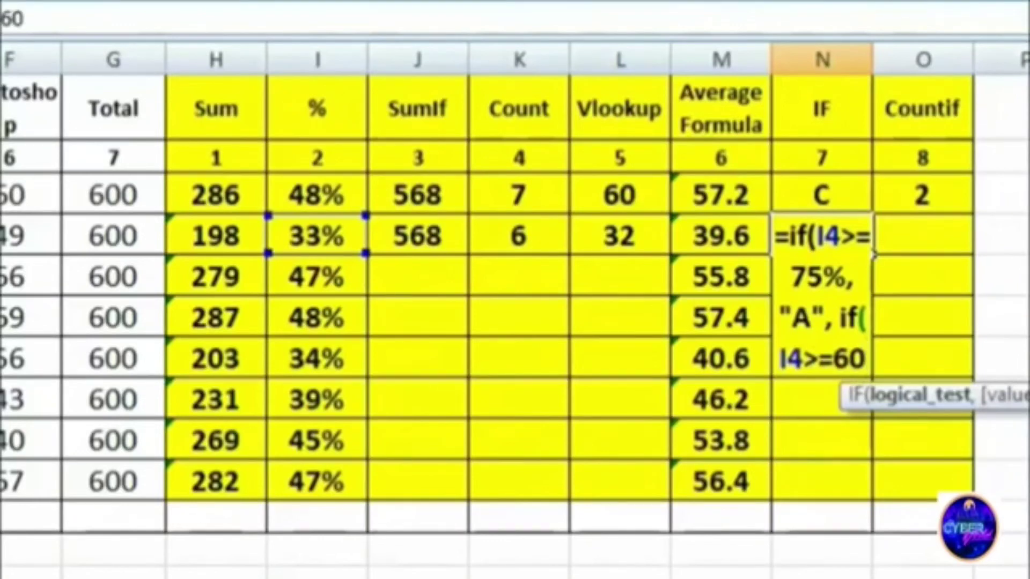
type("%,")
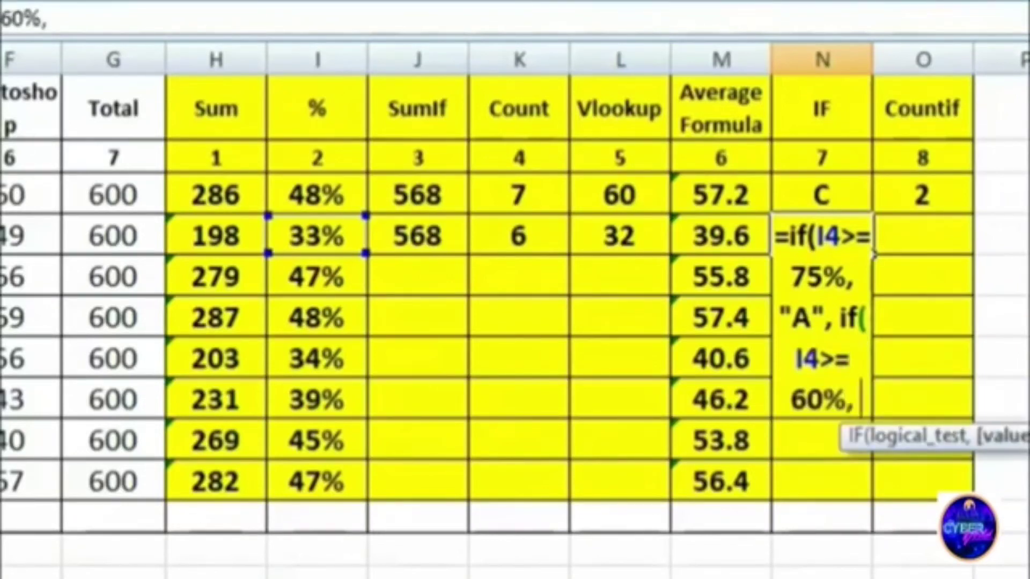
type(" \"B")
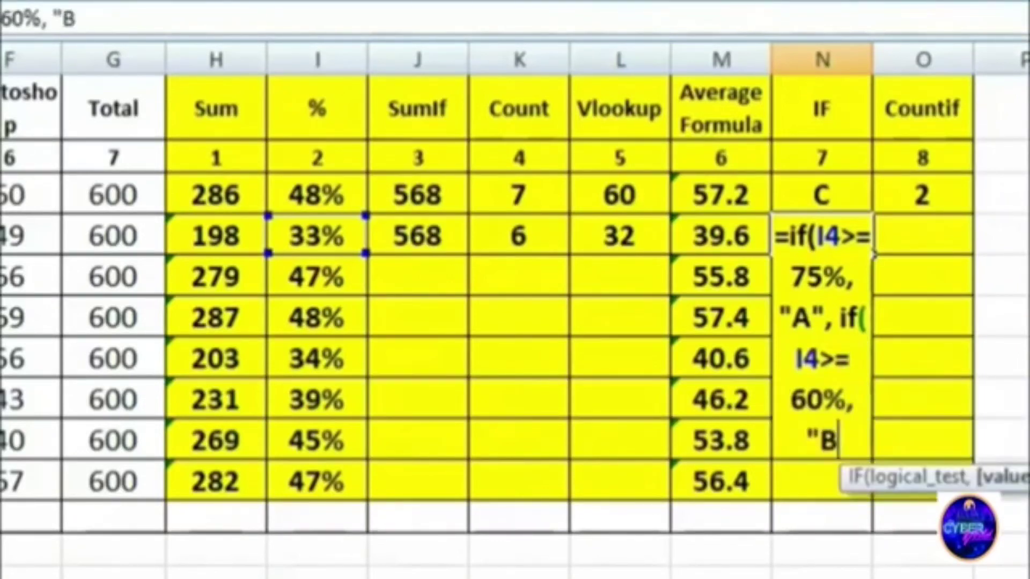
type("\"")
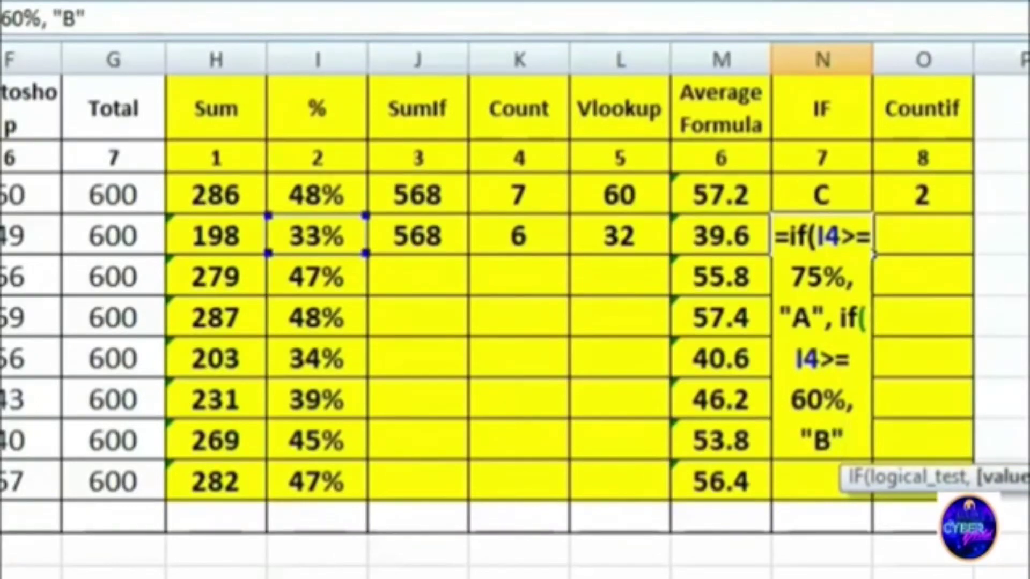
type(",")
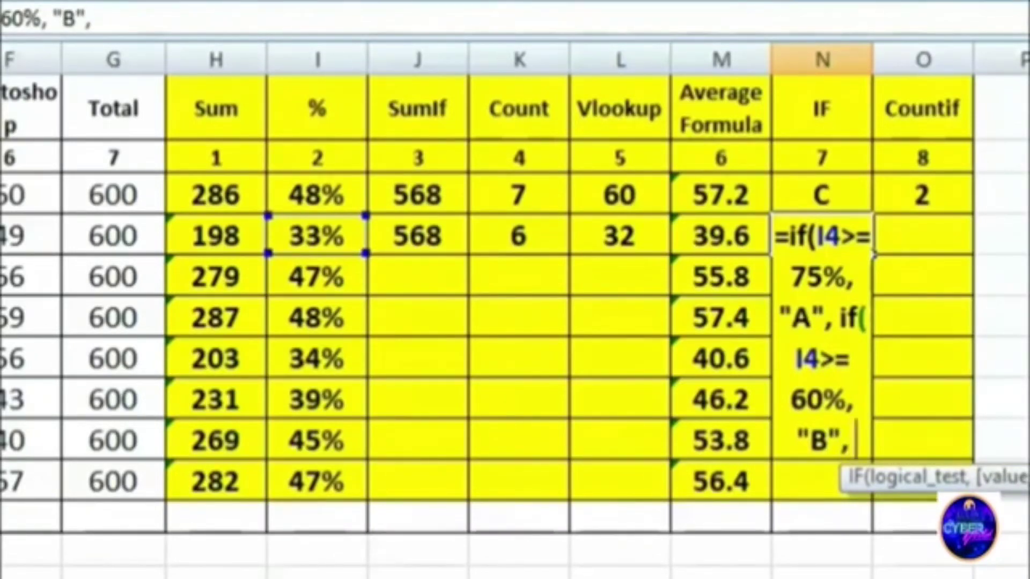
Nest a third IF in the N4 formula that returns "C" when I4>=45%
type(" if")
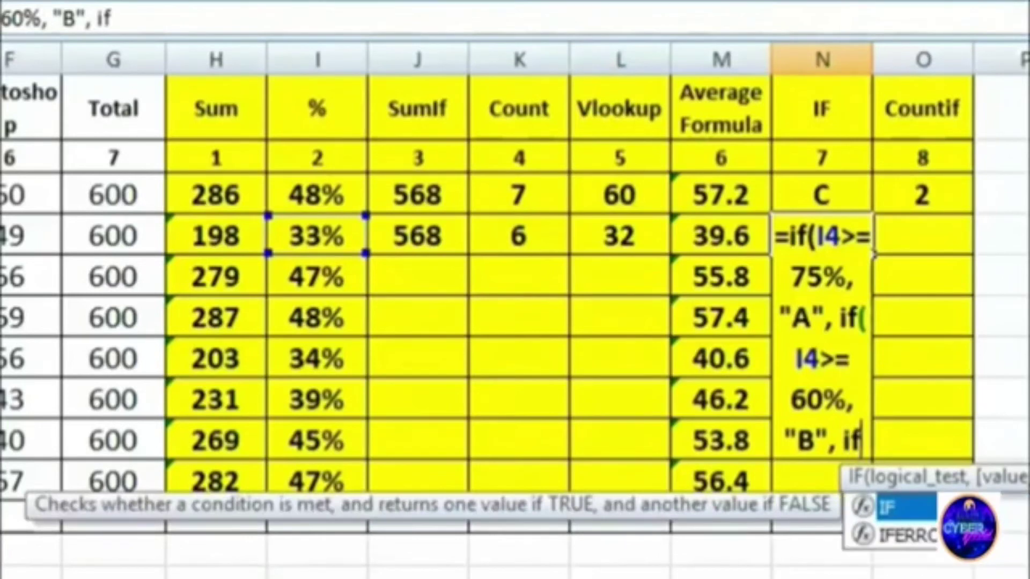
type("(")
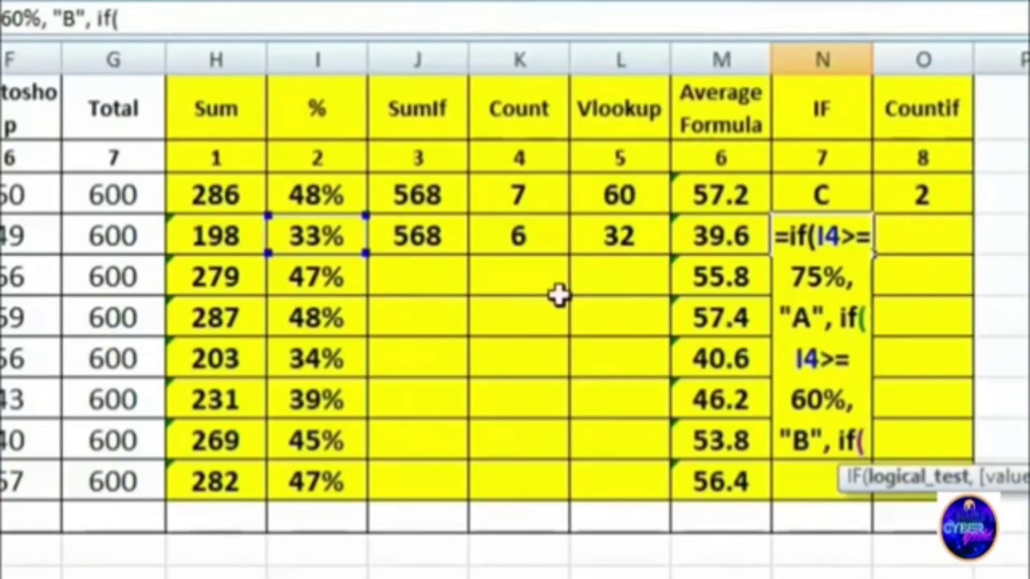
left_click(313, 236)
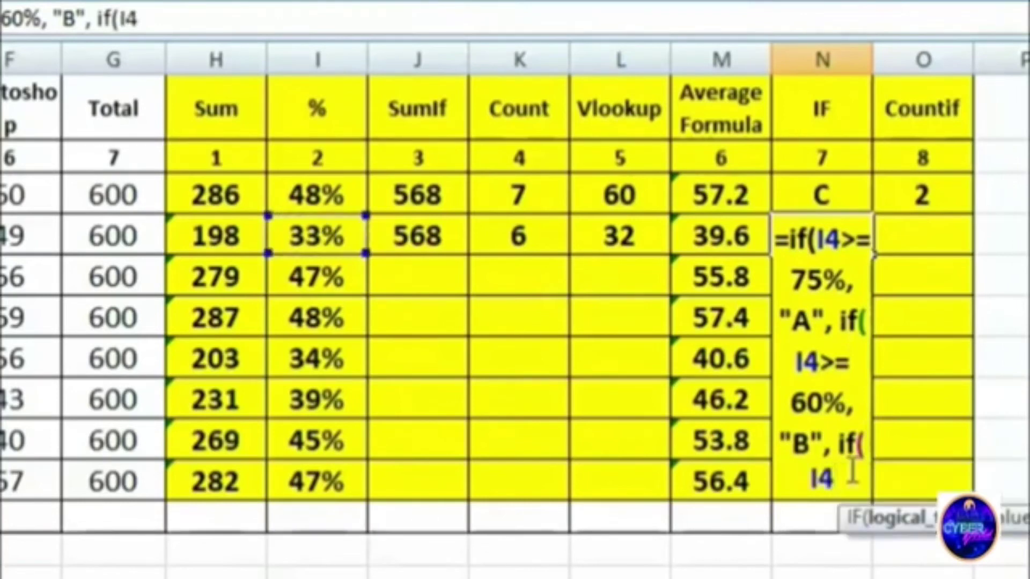
type(">")
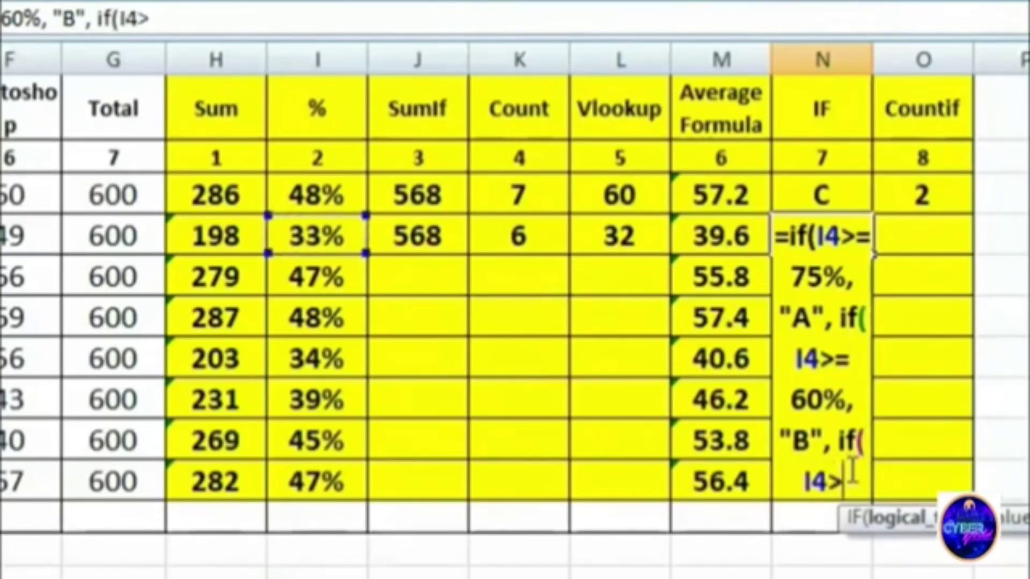
type("=")
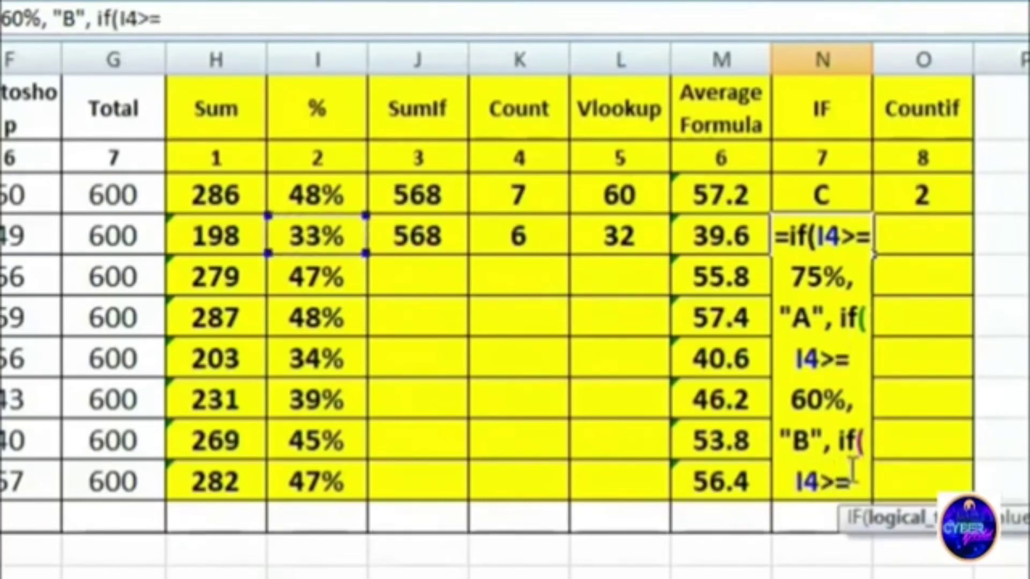
type("4")
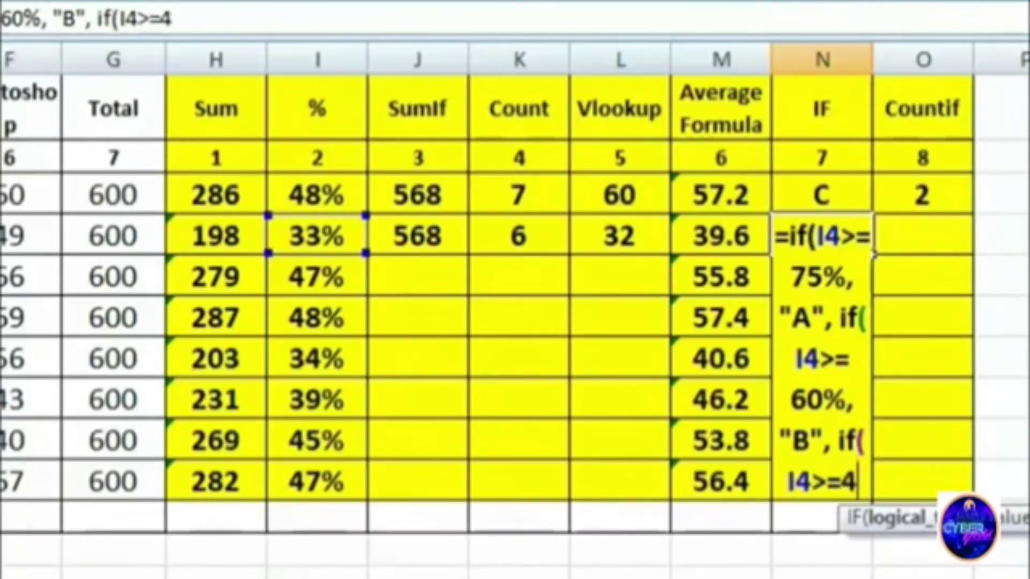
type("5%")
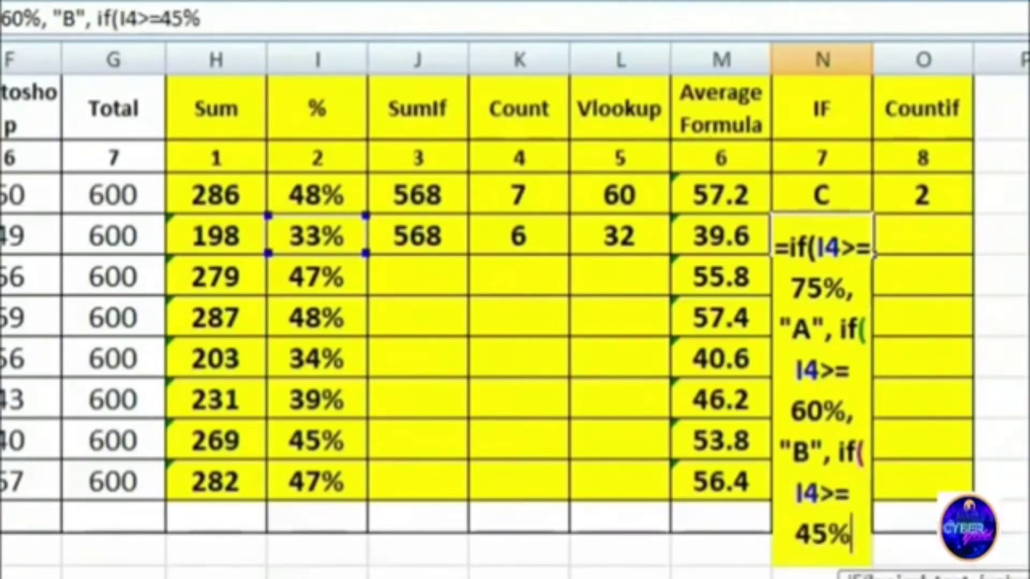
type(",")
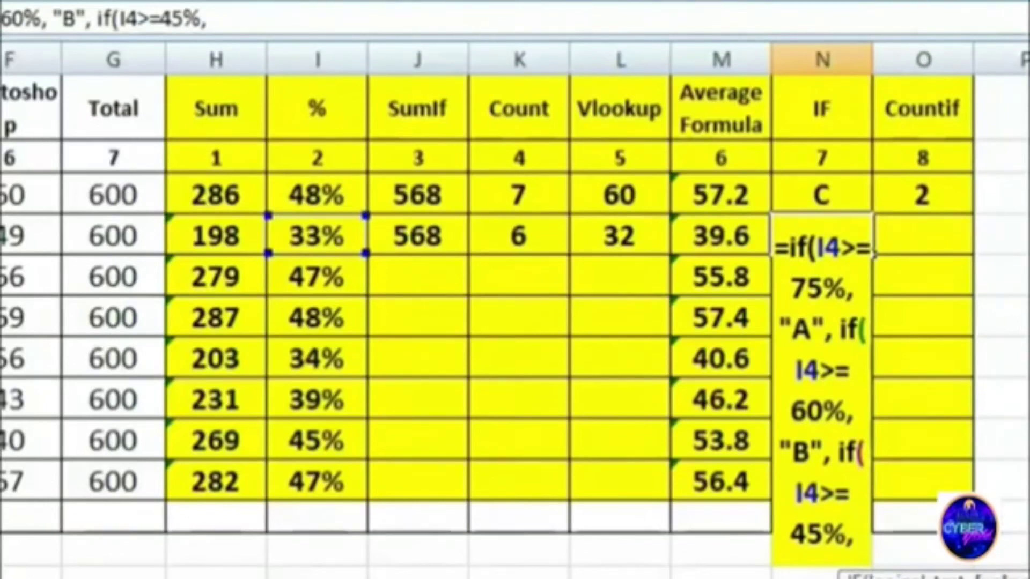
type(" \"C\"")
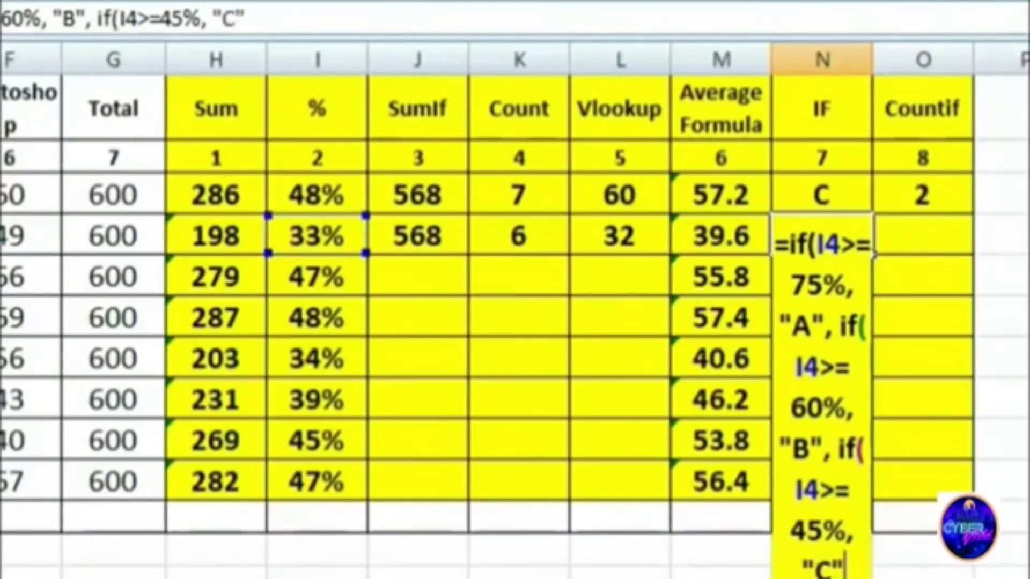
type(",")
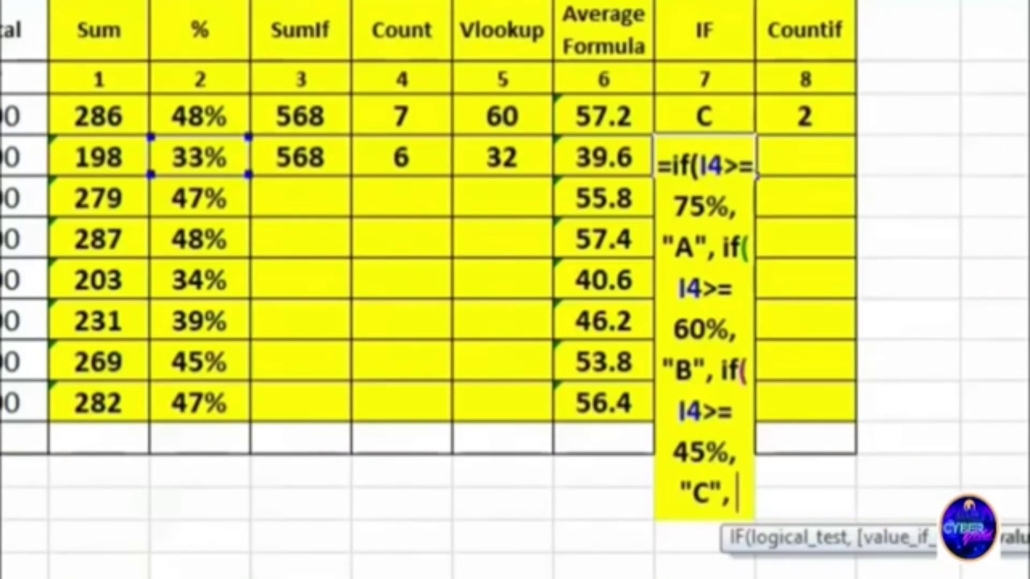
Finish the nested IF in N4 with "D" as the remaining grade, close all three brackets and enter the formula
type("\"D\"")
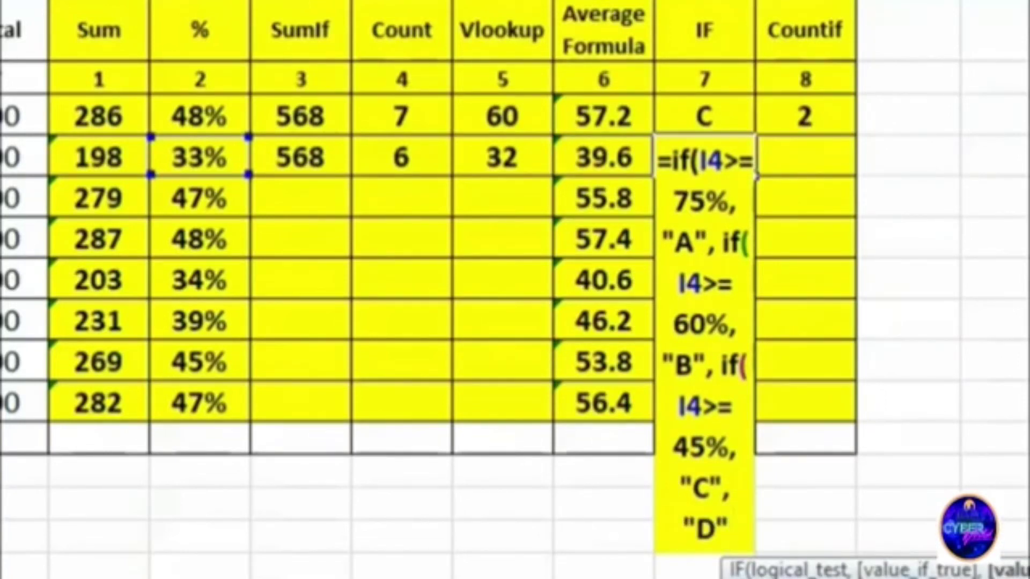
type(")))")
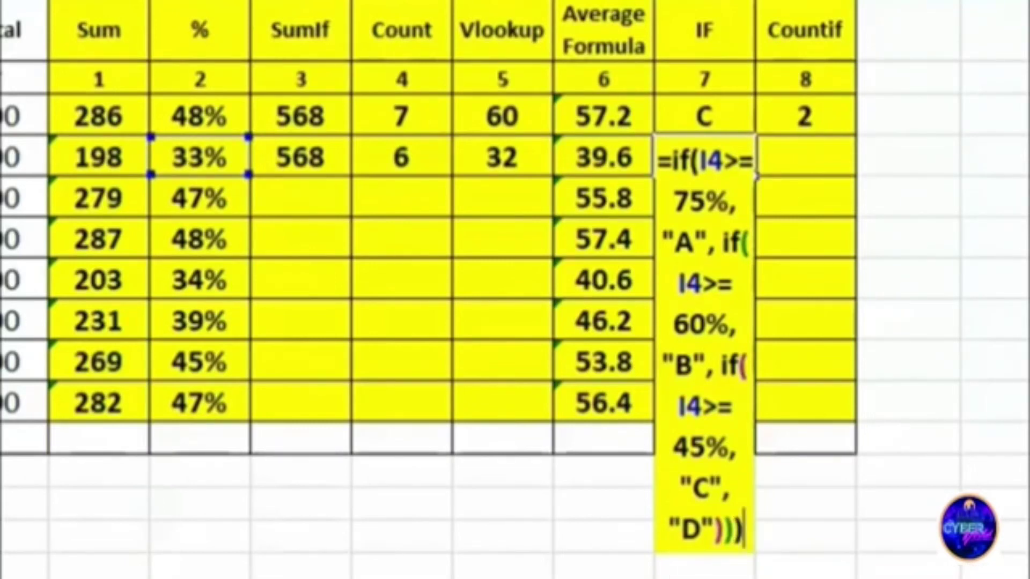
key("Return")
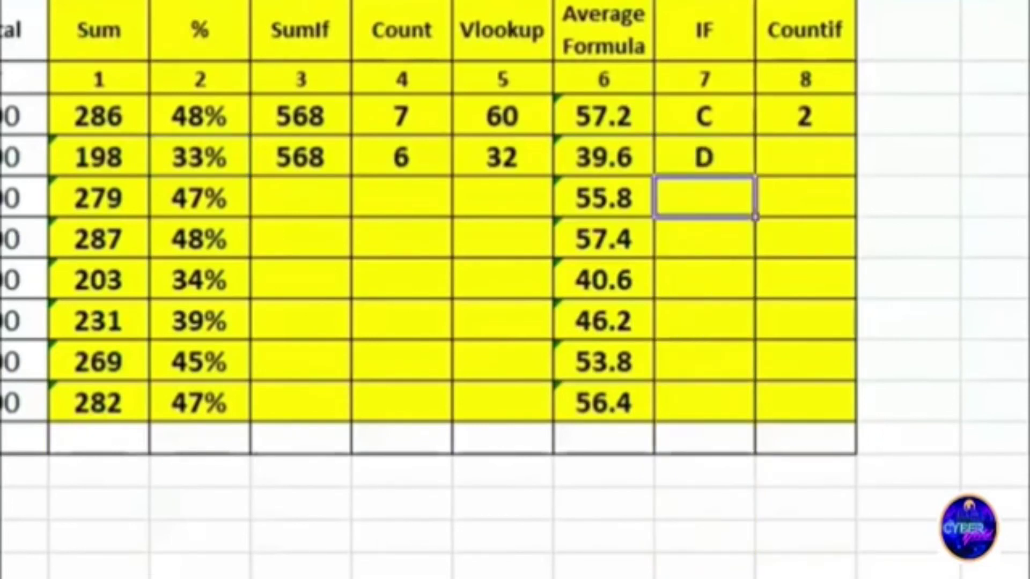
Fill the nested IF formula from N4 down to N10 and check the grades in rows 5 to 7 against their percentages
key("Up")
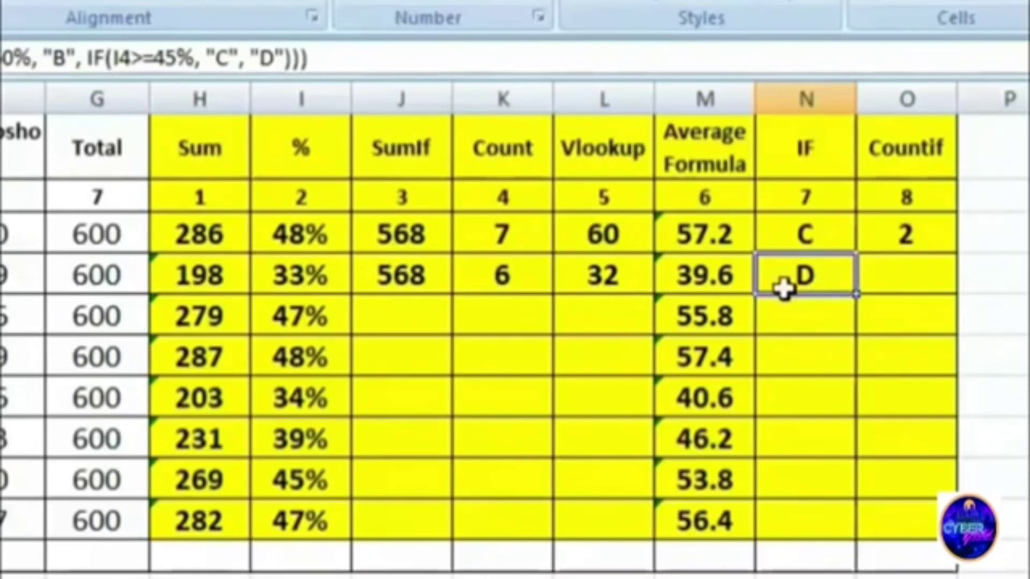
left_click(335, 281)
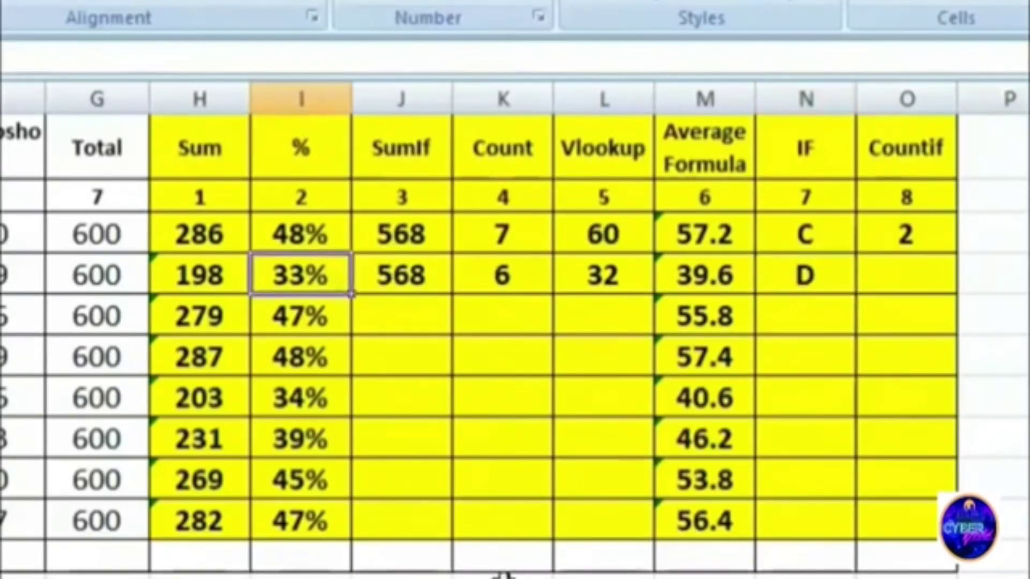
left_click(834, 272)
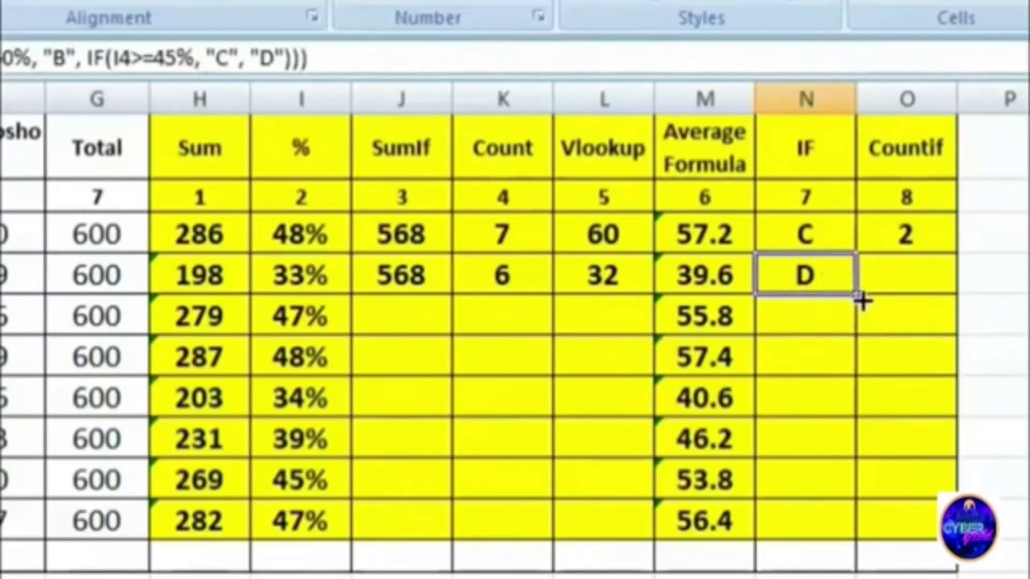
left_click_drag(856, 295, 857, 538)
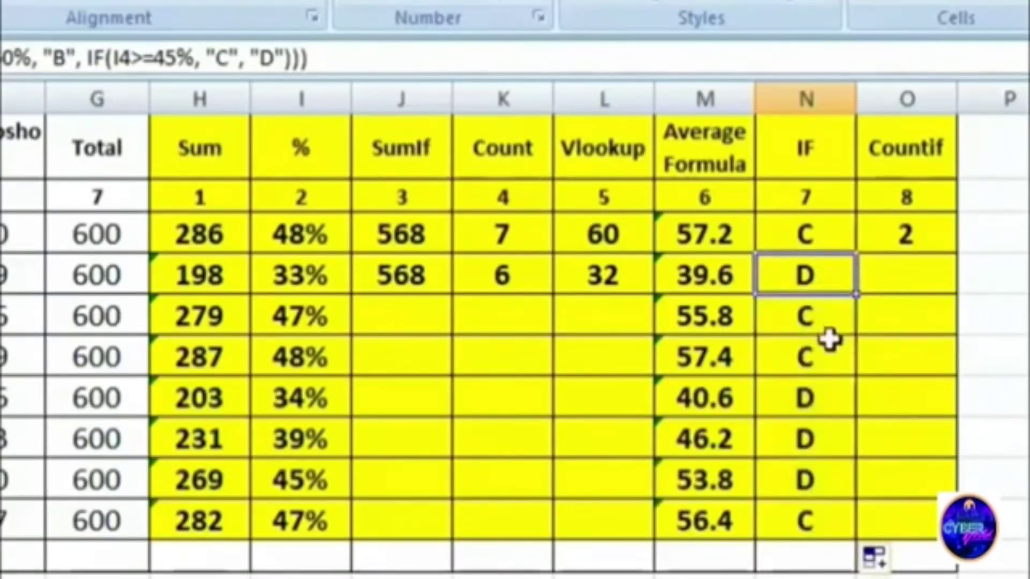
left_click(775, 322)
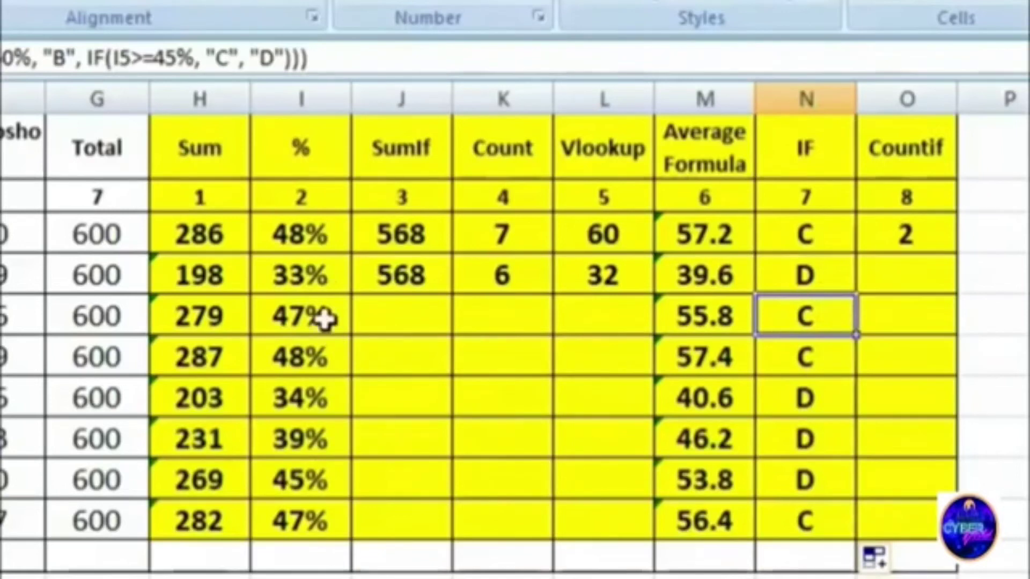
left_click(822, 361)
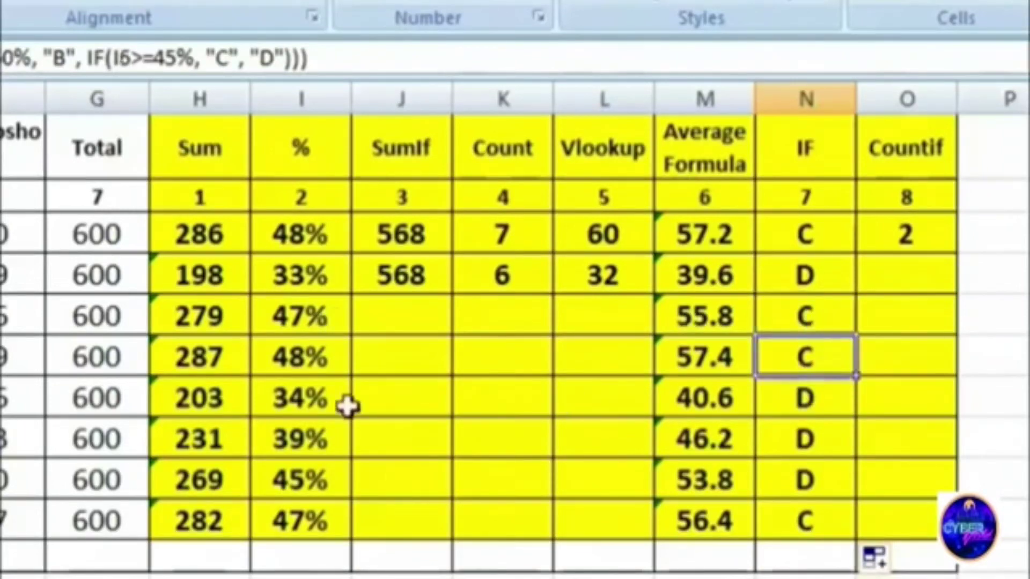
left_click(325, 394)
left_click(805, 403)
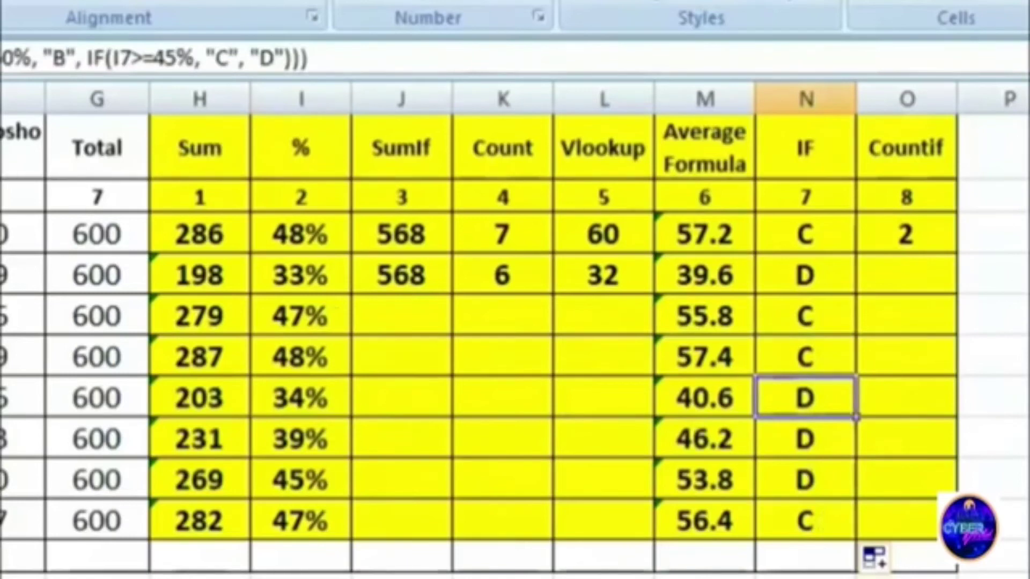
Raise the subject marks in row 8 to 90, 70, 75, 90, 99 and in row 9 to 100 each, and check both grades
left_click(3, 578)
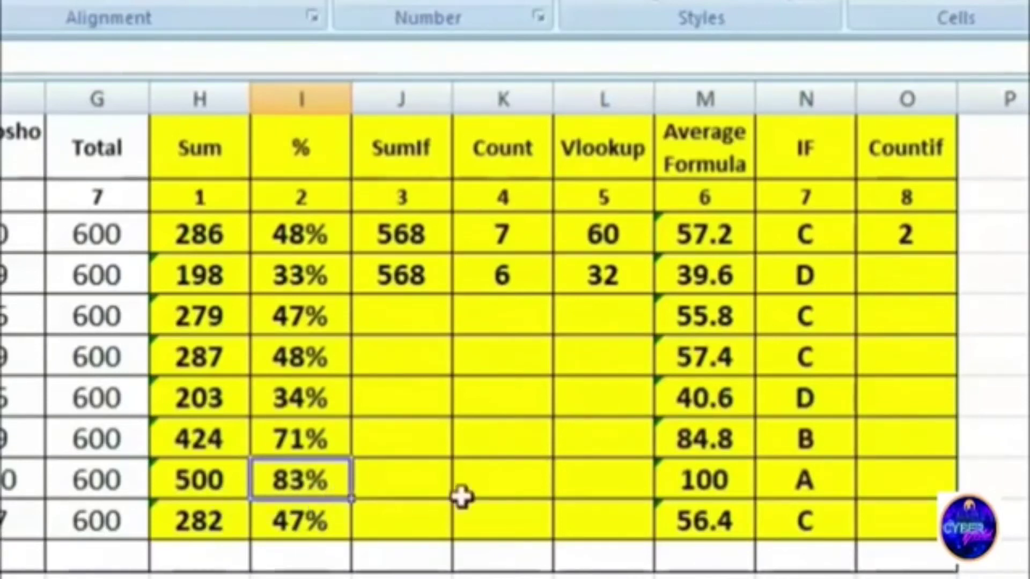
left_click(840, 486)
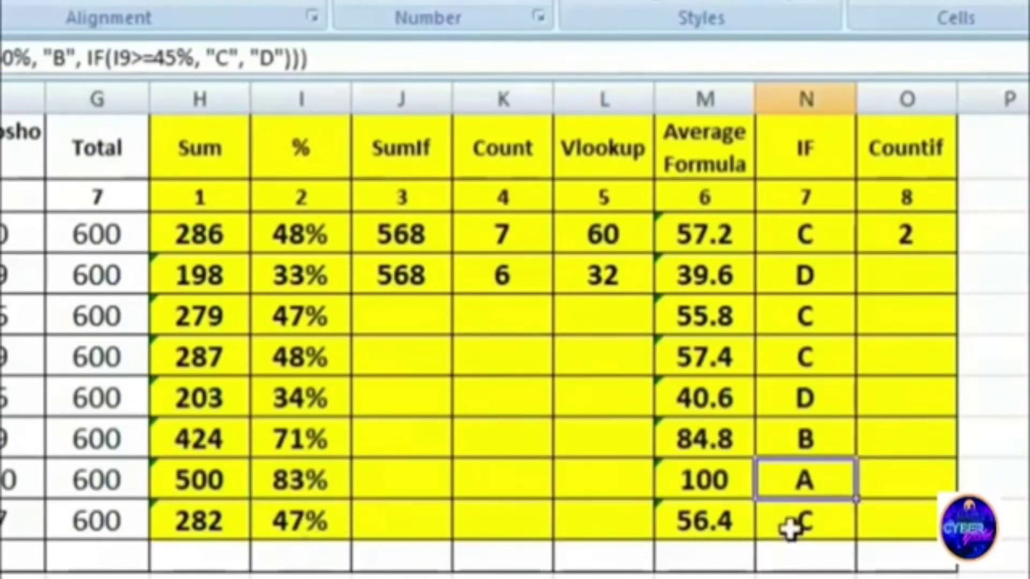
left_click(305, 441)
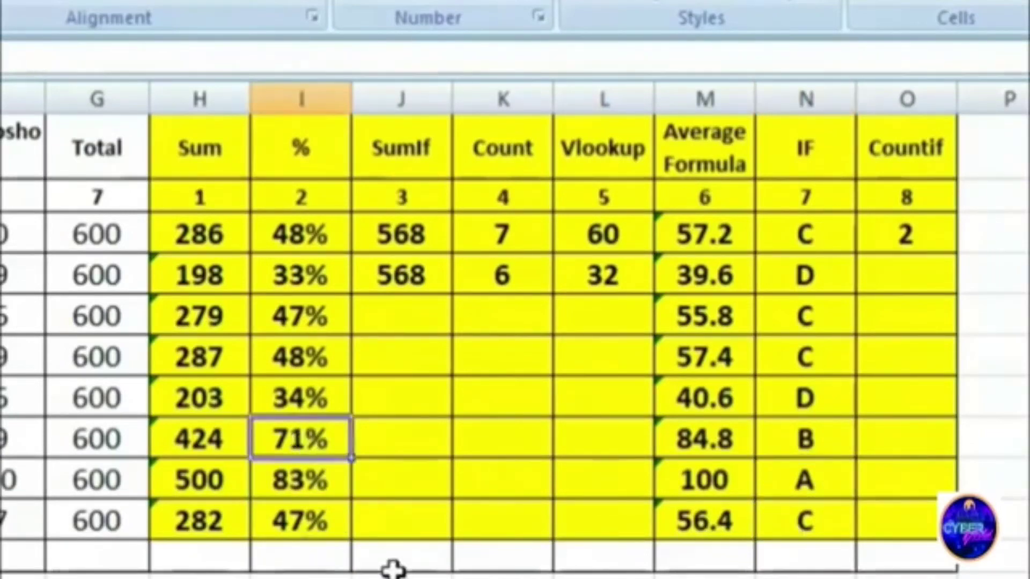
left_click(779, 439)
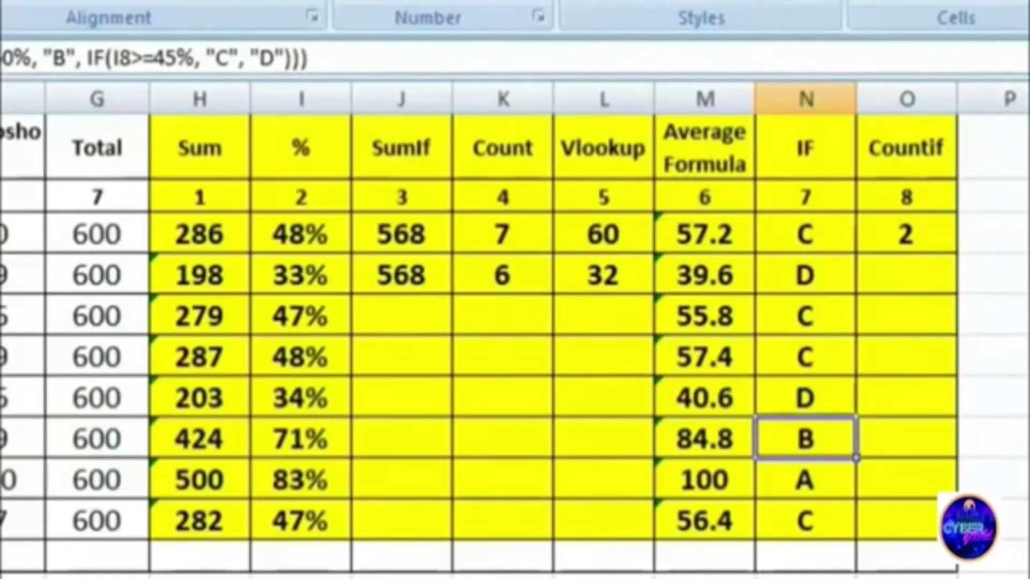
Enter a COUNTIF formula in O4 that counts the cells in B3:G10 matching "70"
left_click(905, 274)
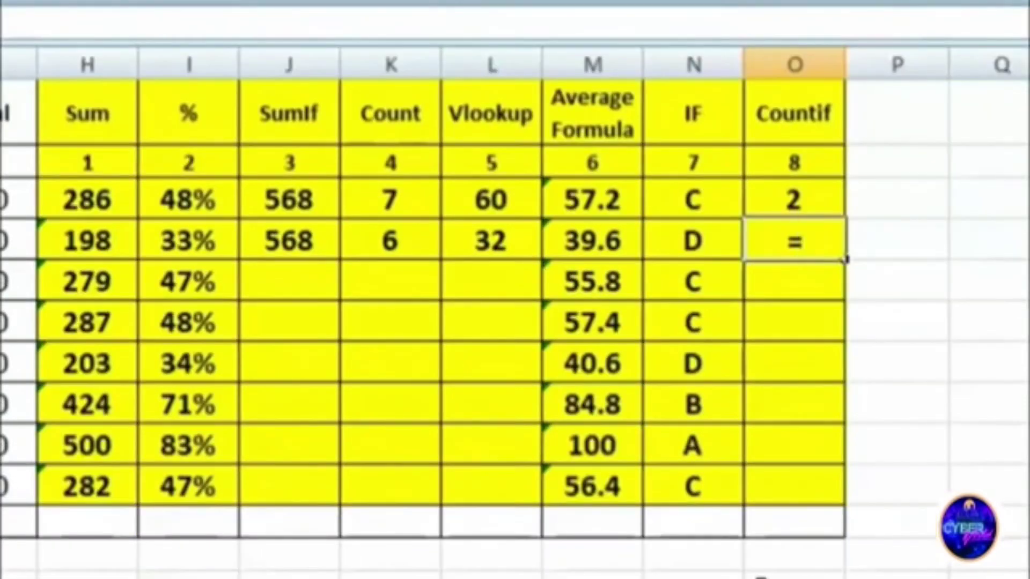
type("count")
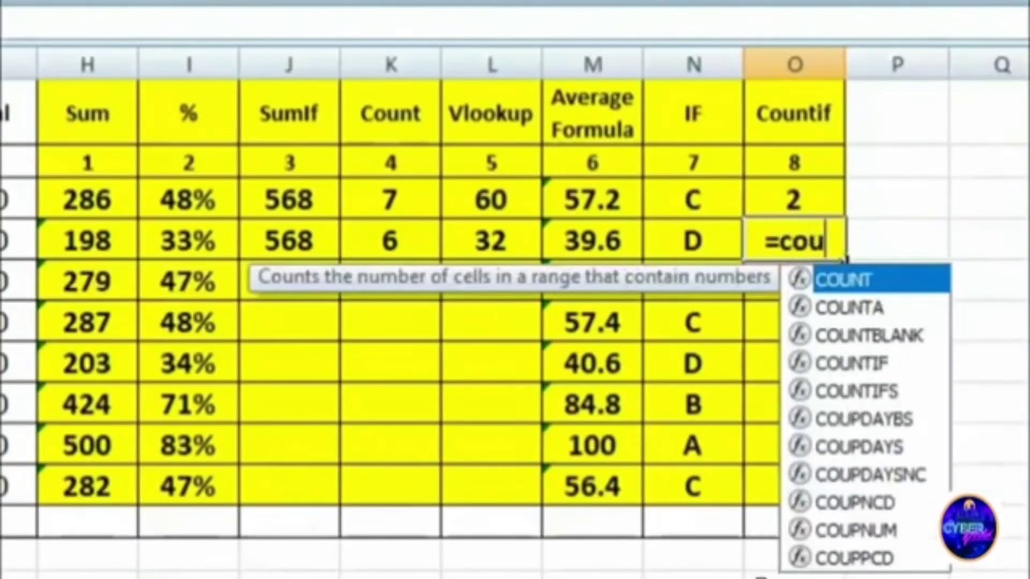
type("if(")
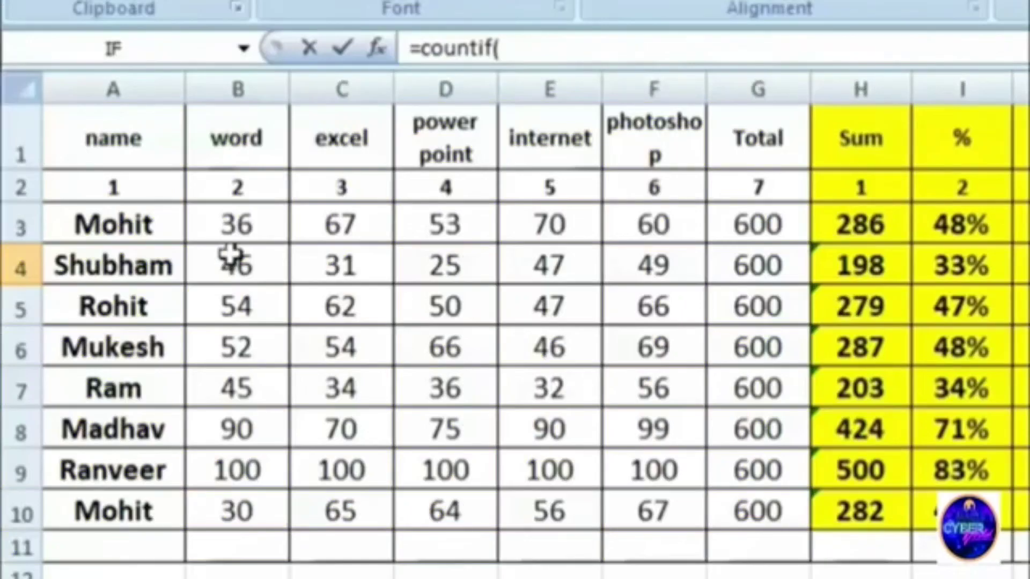
left_click_drag(231, 221, 770, 537)
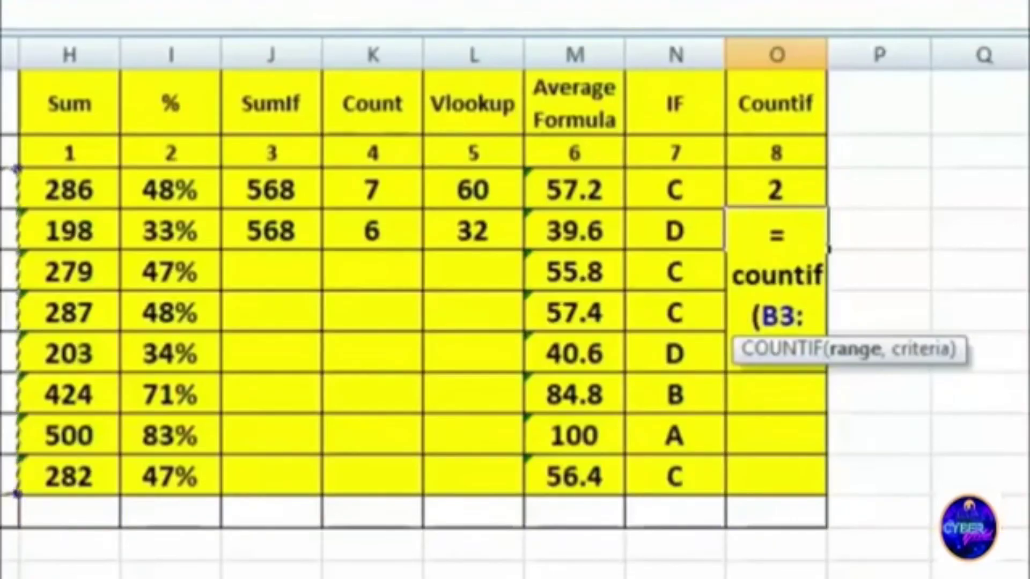
type(",")
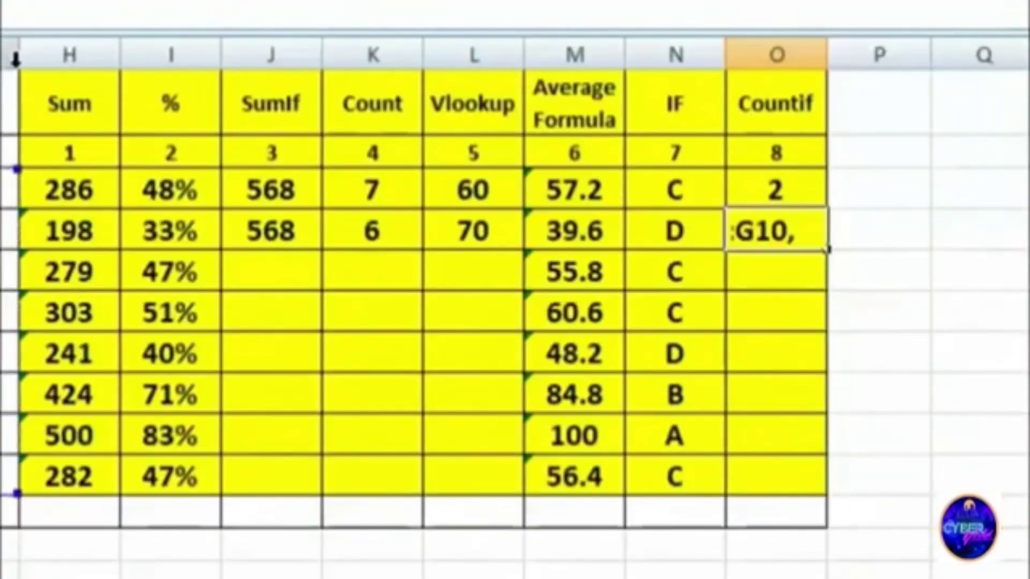
type("\"")
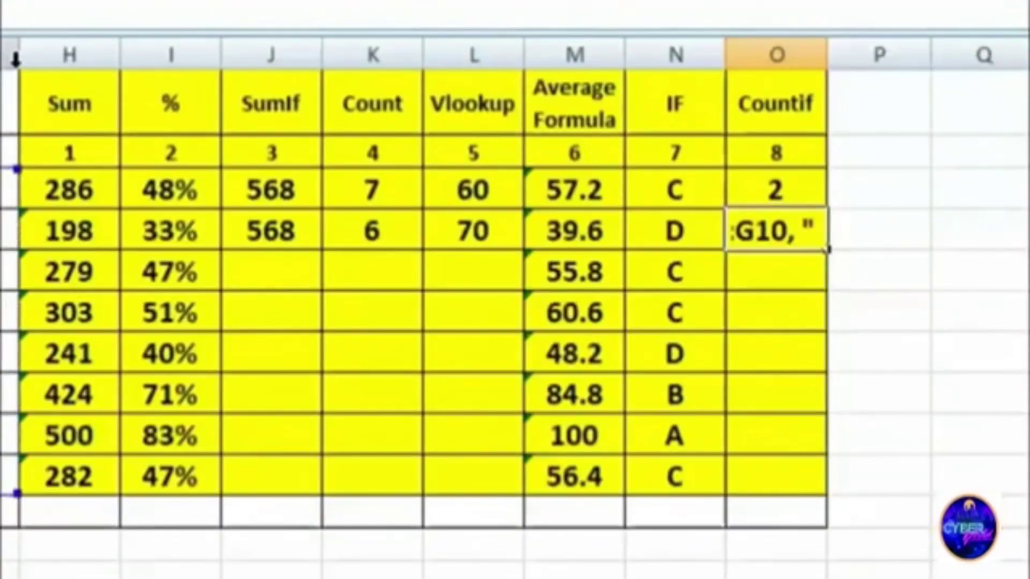
type("70\"")
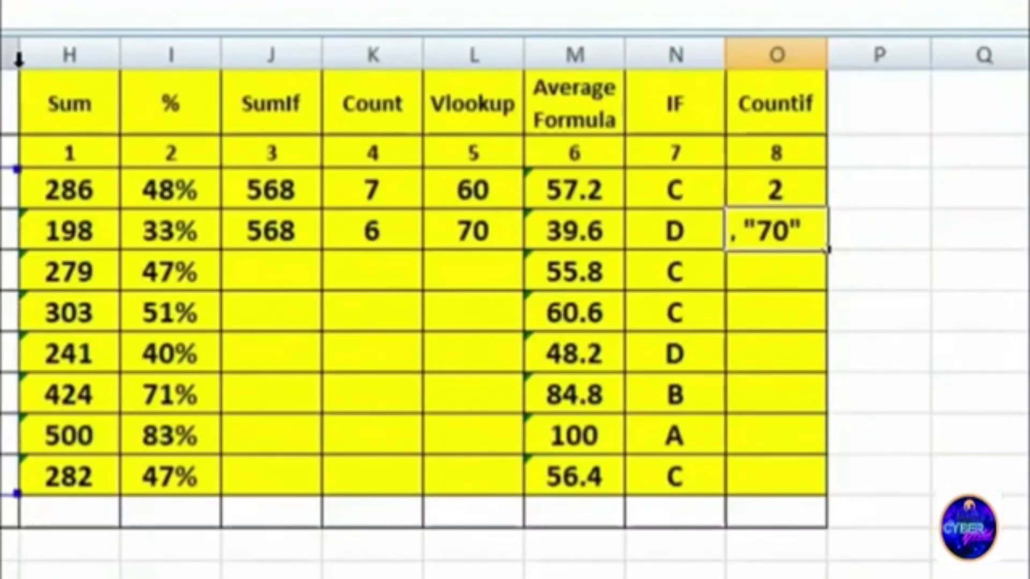
type(")")
key("Return")
key("Up")
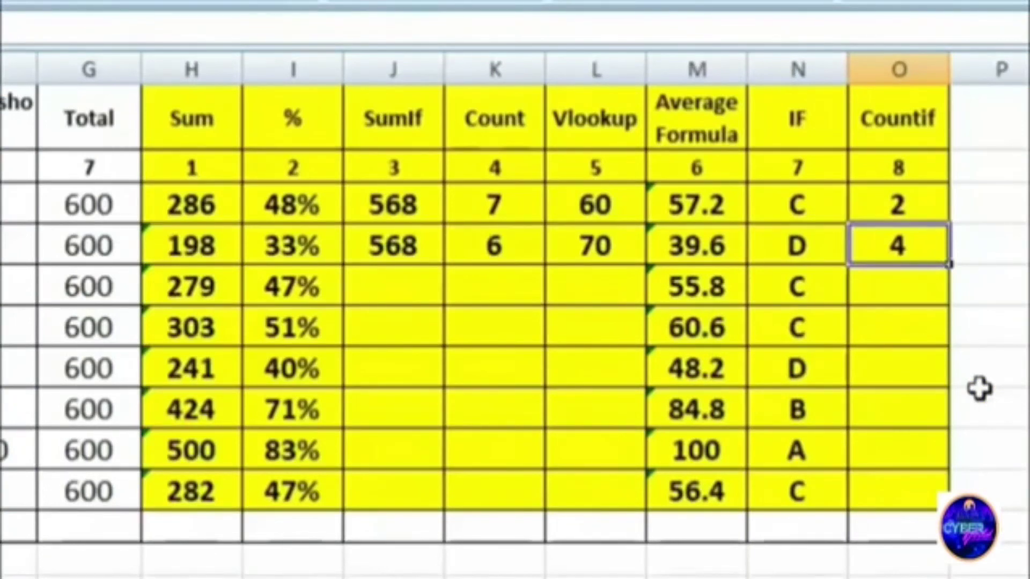
Change the criterion of the COUNTIF formula in O4 to "100"
key("F2")
double_click(895, 409)
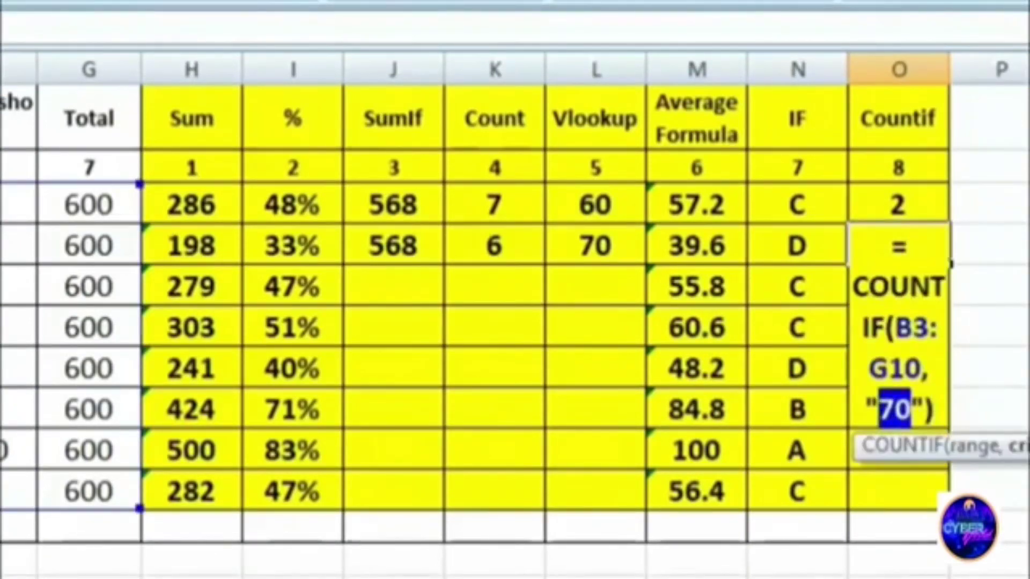
type("100")
key("Return")
left_click(918, 256)
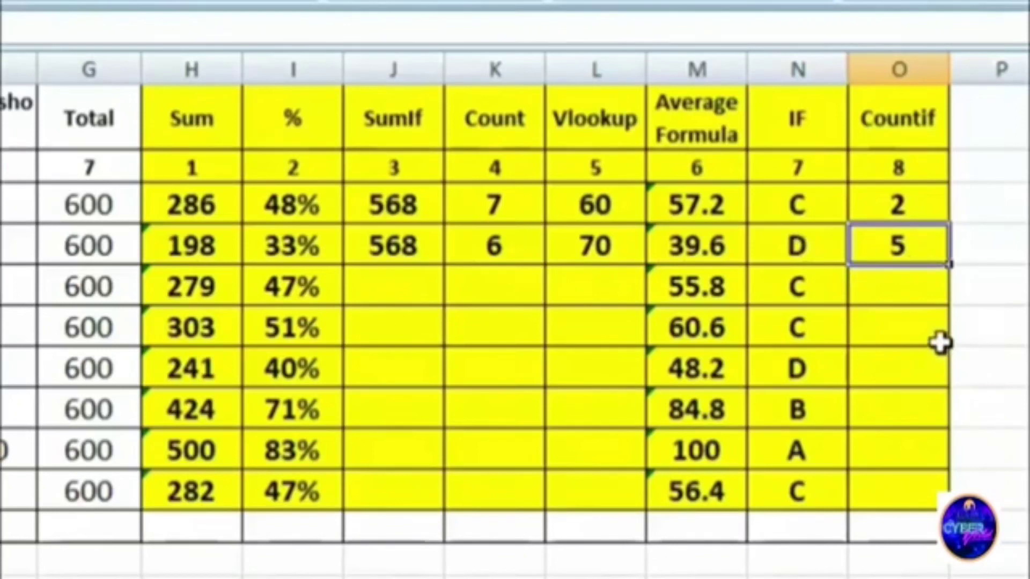
Enter a COUNTIF formula in O5 over A1:G10 with the first student's name from A3 as the quoted text criterion
left_click(910, 288)
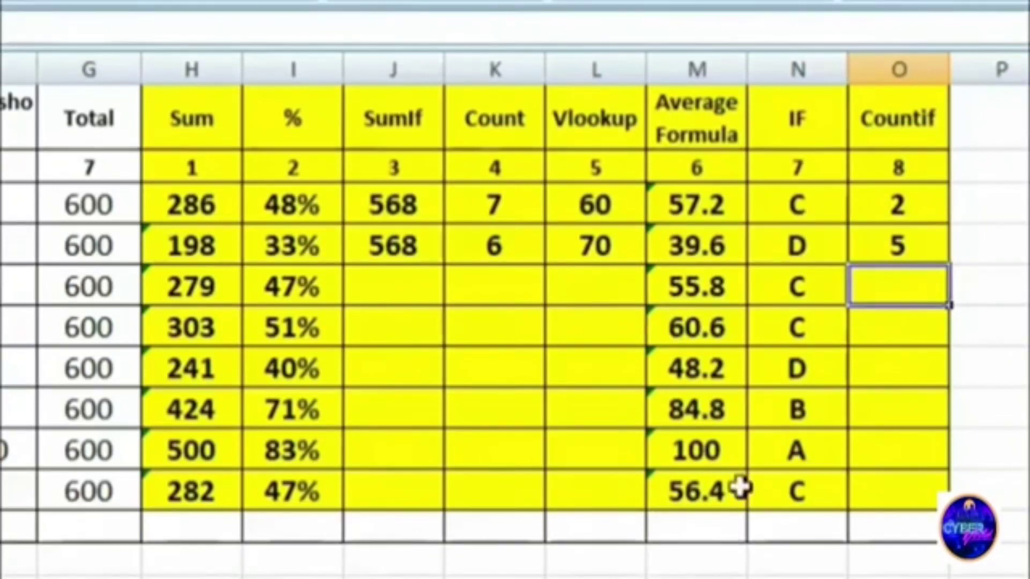
type("=")
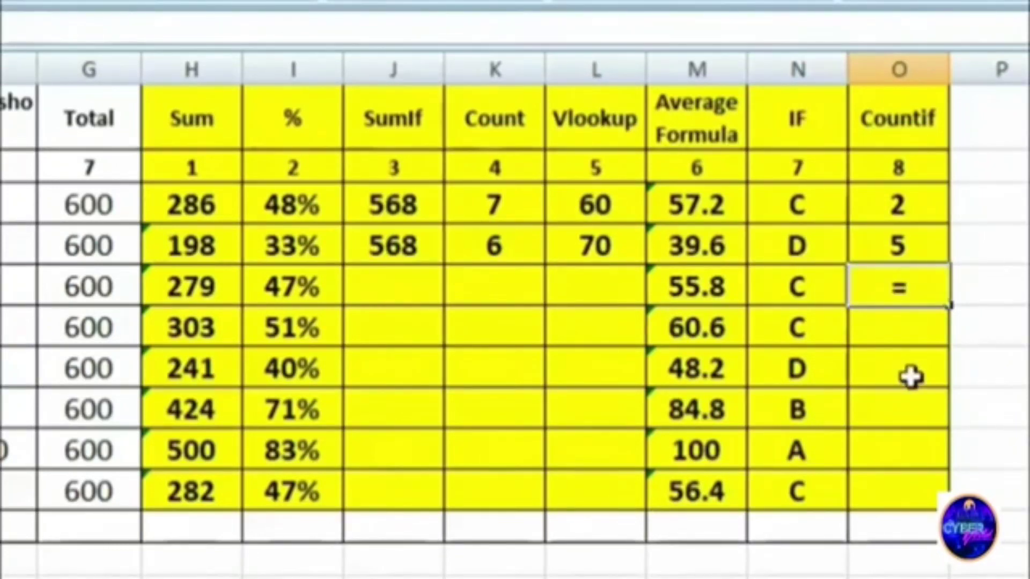
type("coun")
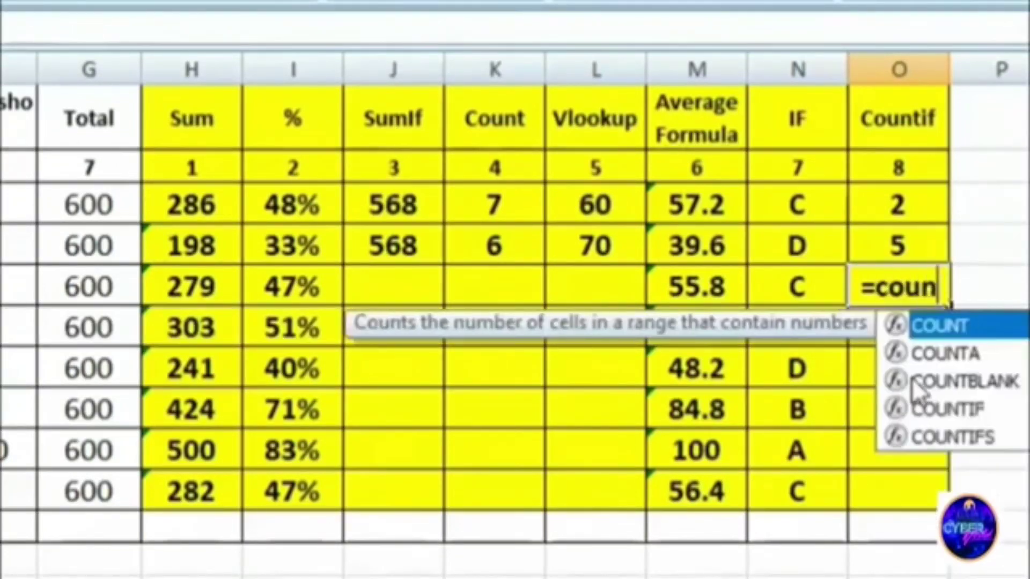
double_click(980, 412)
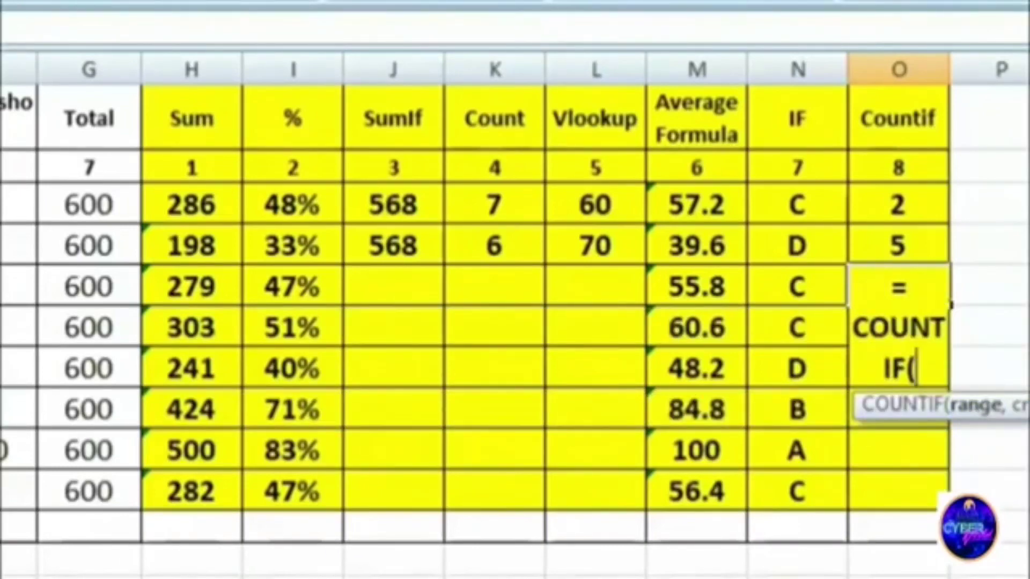
left_click_drag(0, 118, 109, 491)
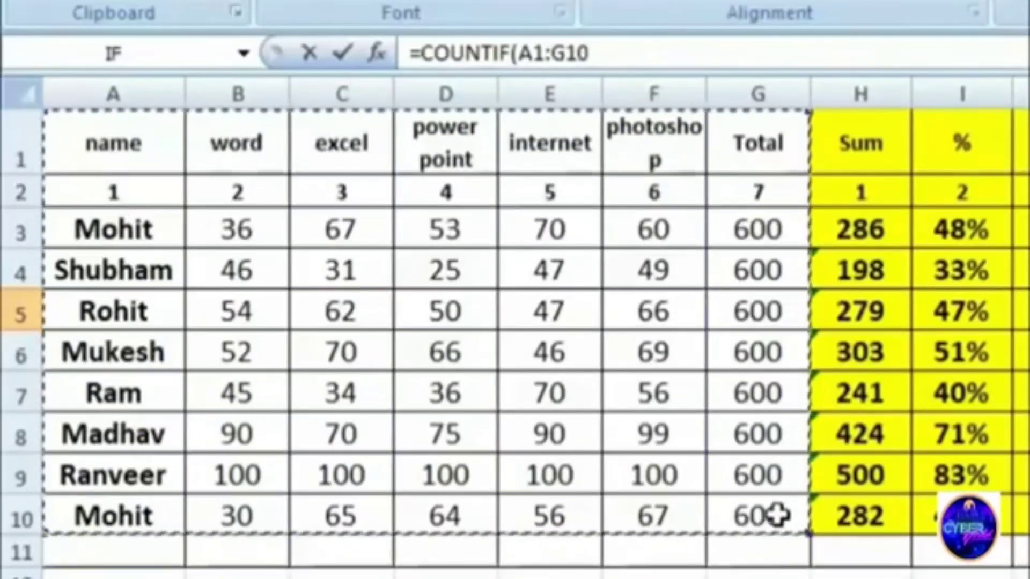
type(",")
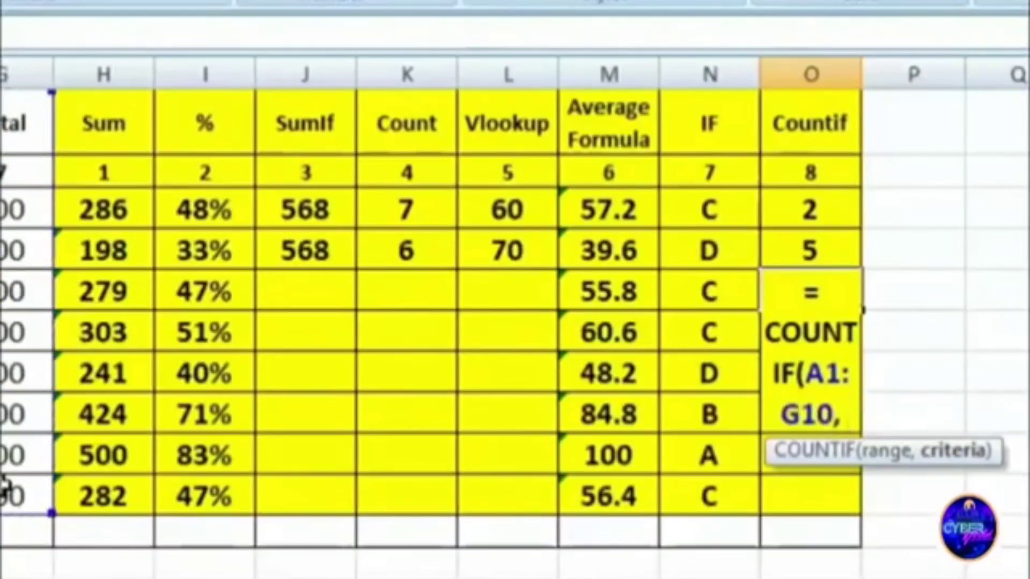
type(" \"Mohit")
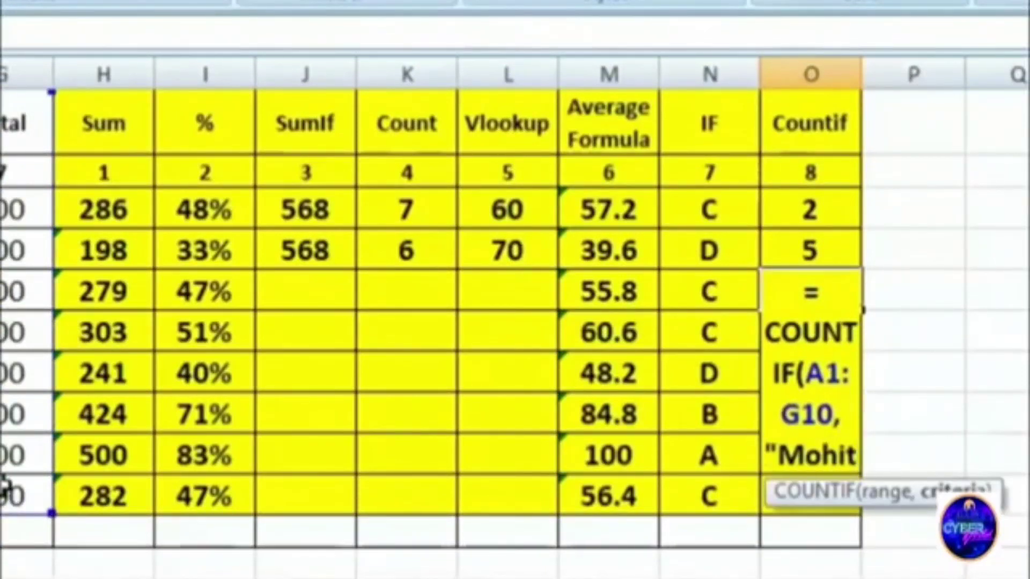
type("\"")
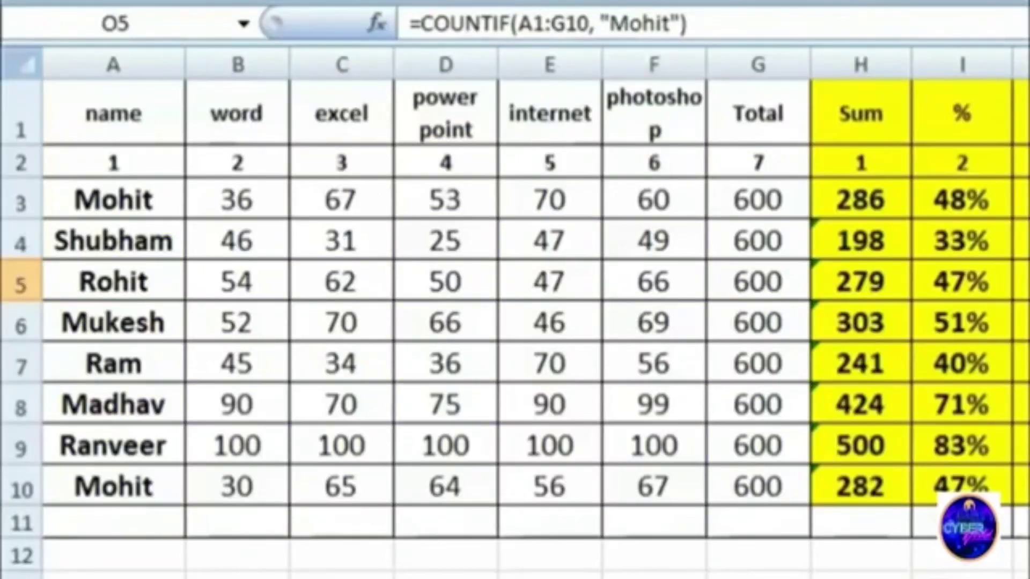
Try replacing the name in A7 with the first student's name to test the COUNTIF formula in O5
left_click(154, 365)
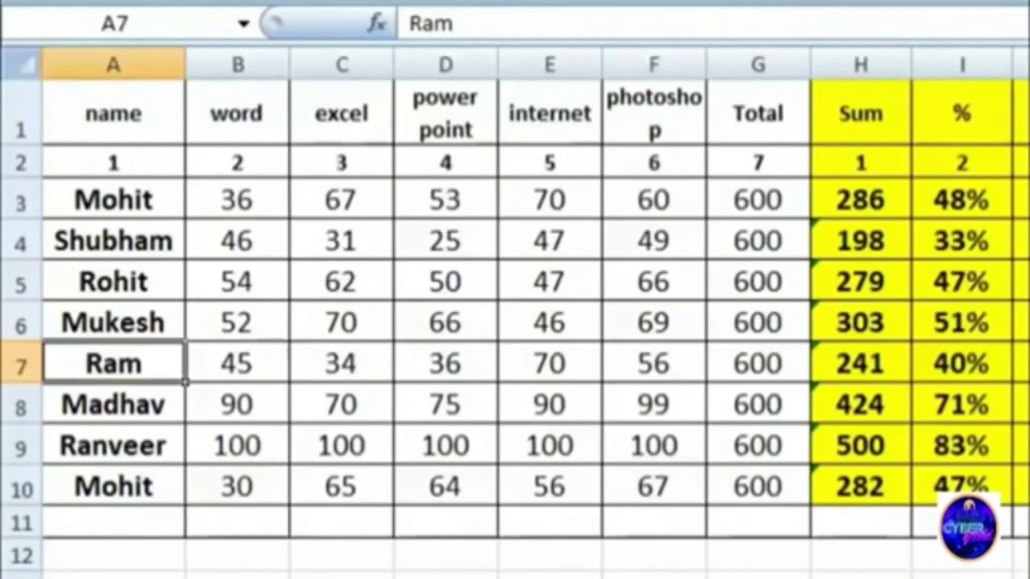
type("MOhit")
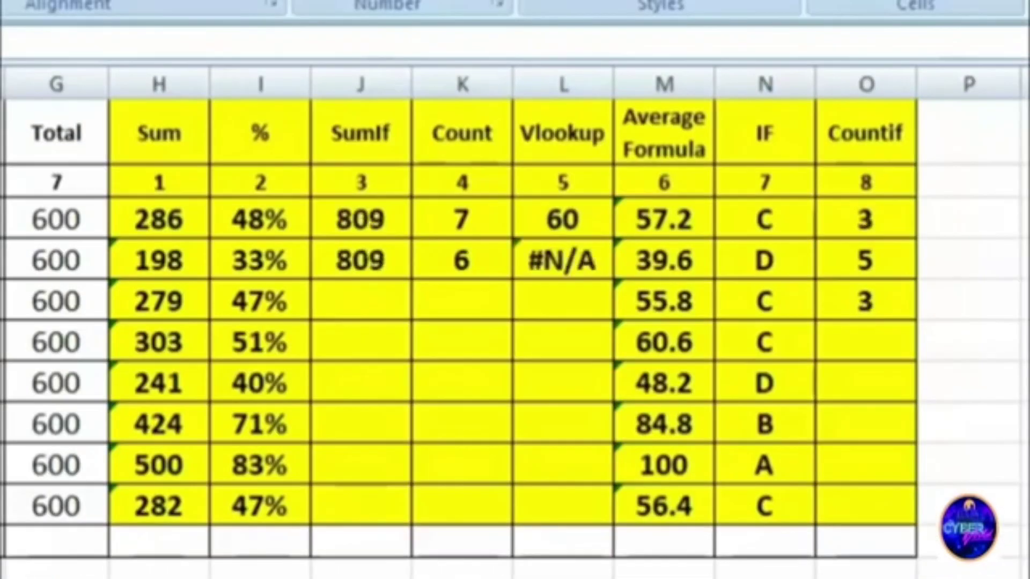
left_click(869, 303)
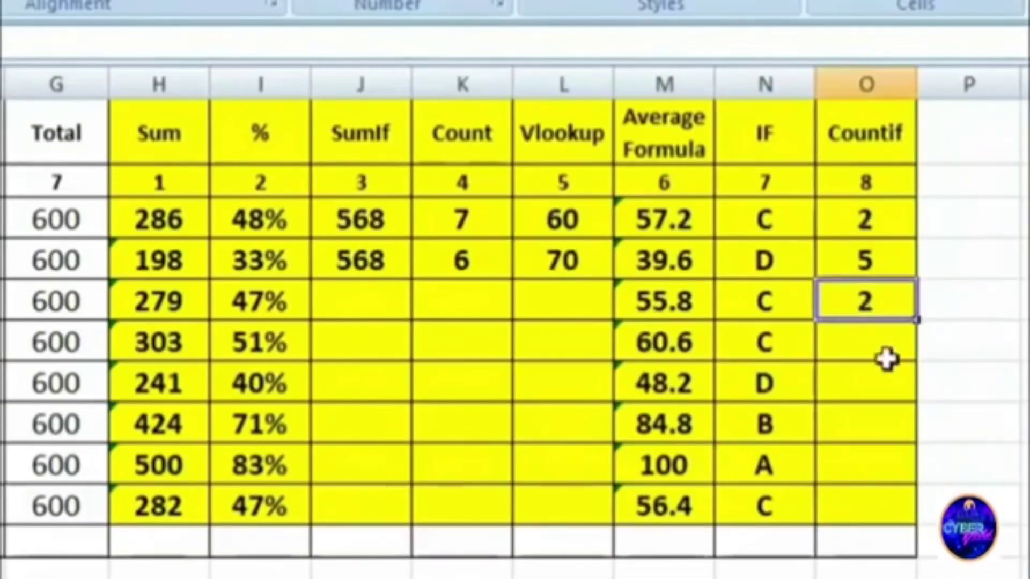